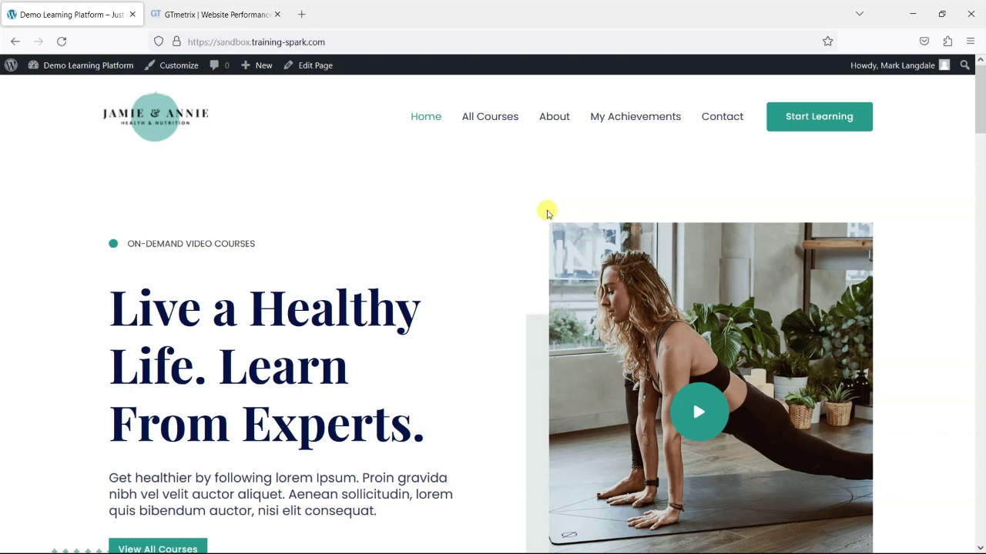
scroll(373, 357, "down", 6)
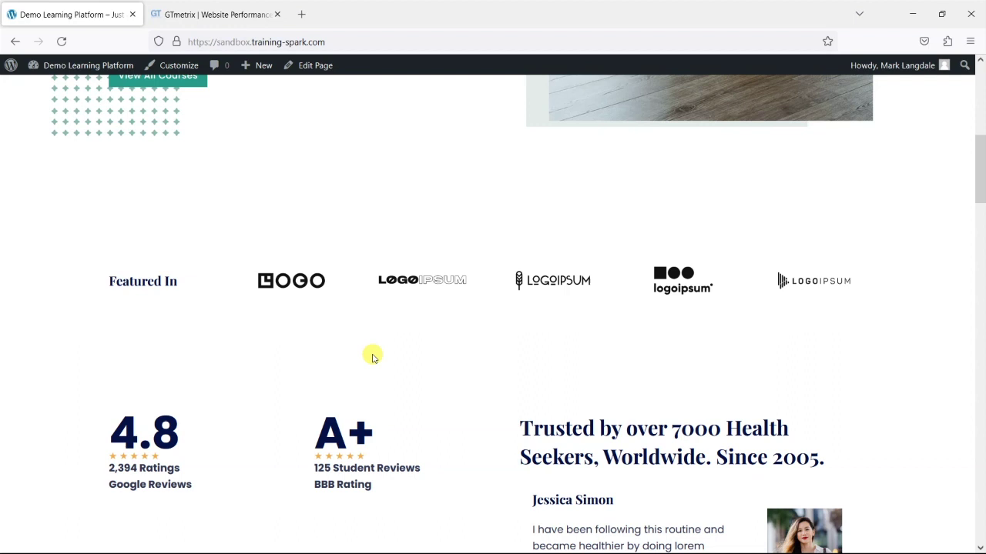
scroll(515, 359, "down", 8)
scroll(588, 385, "up", 5)
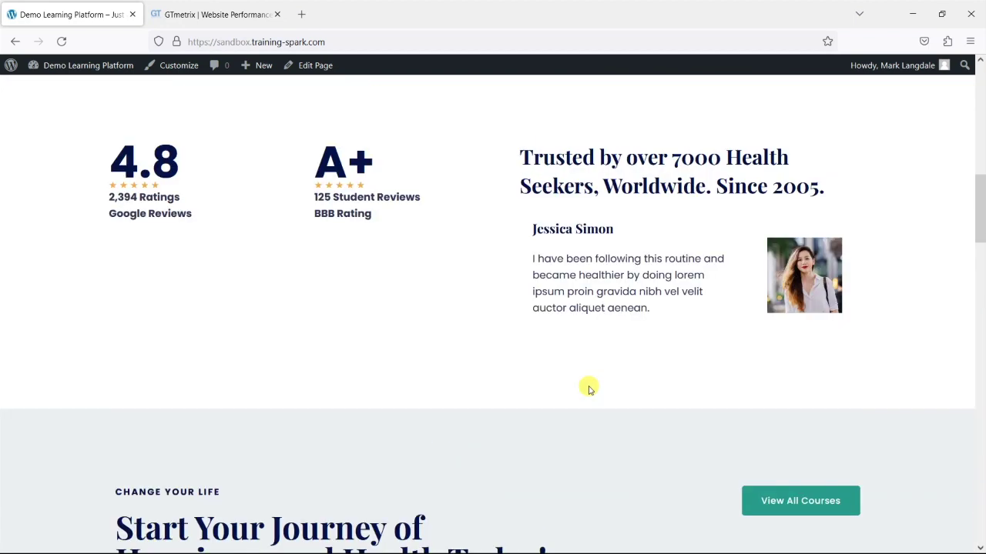
scroll(588, 387, "up", 8)
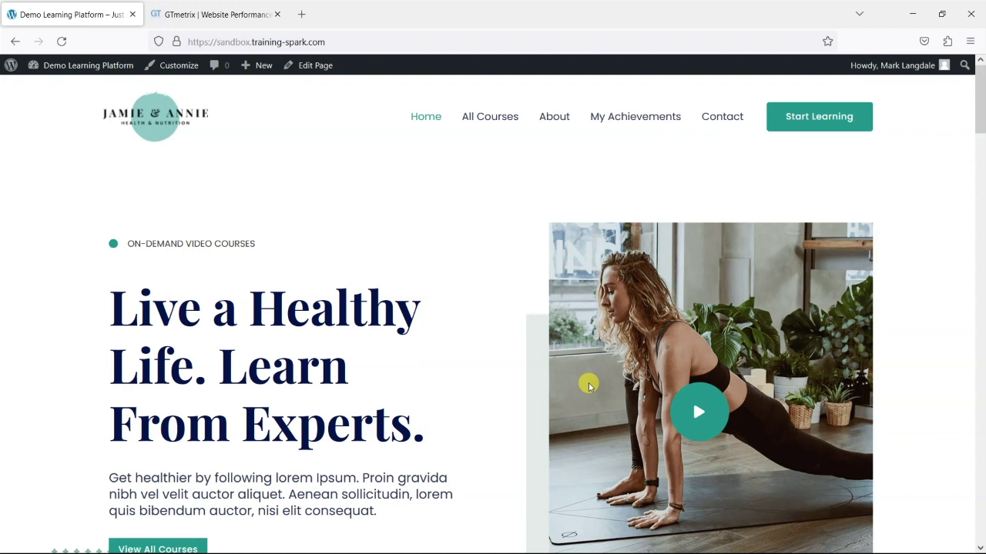
scroll(562, 148, "down", 3)
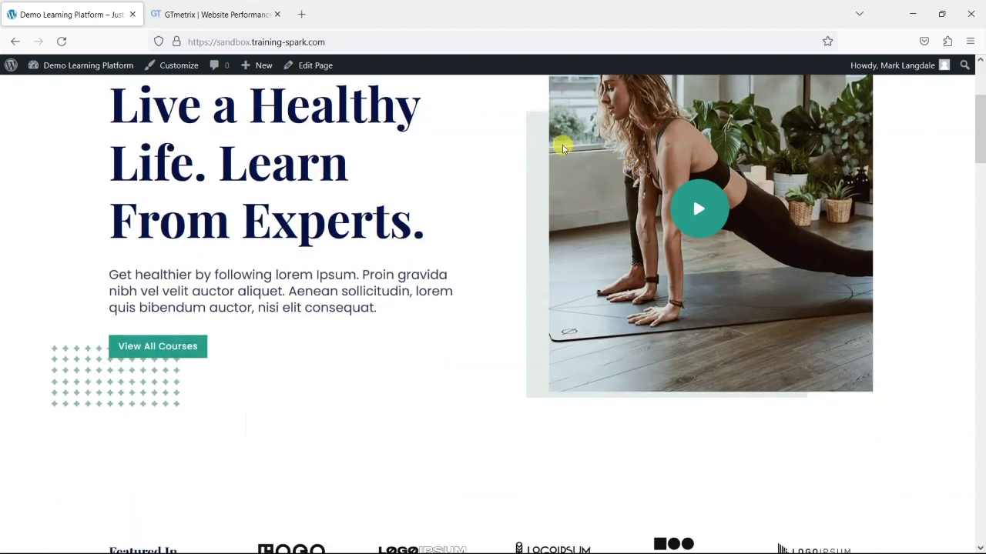
scroll(414, 331, "down", 5)
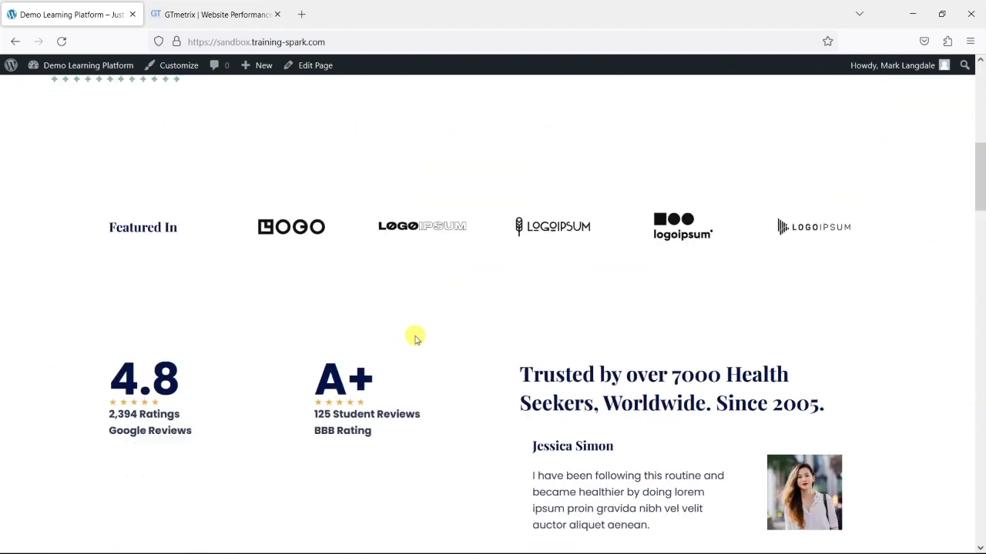
scroll(478, 371, "up", 8)
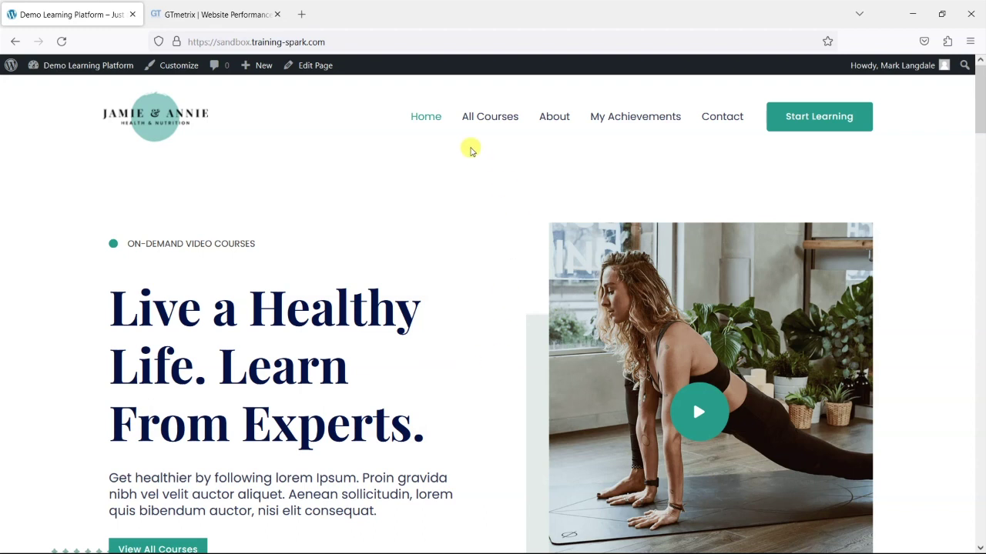
left_click(346, 40)
key("ctrl+c")
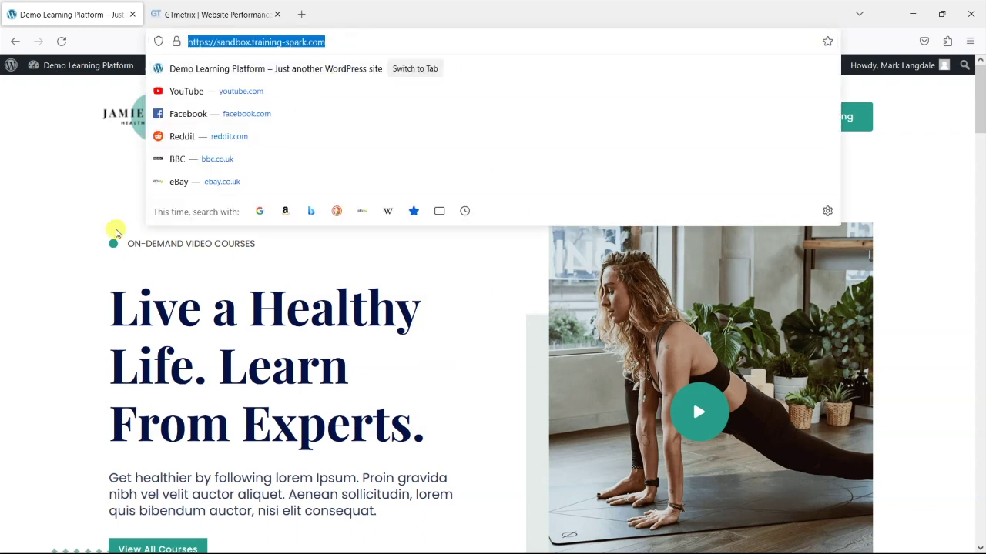
left_click(70, 243)
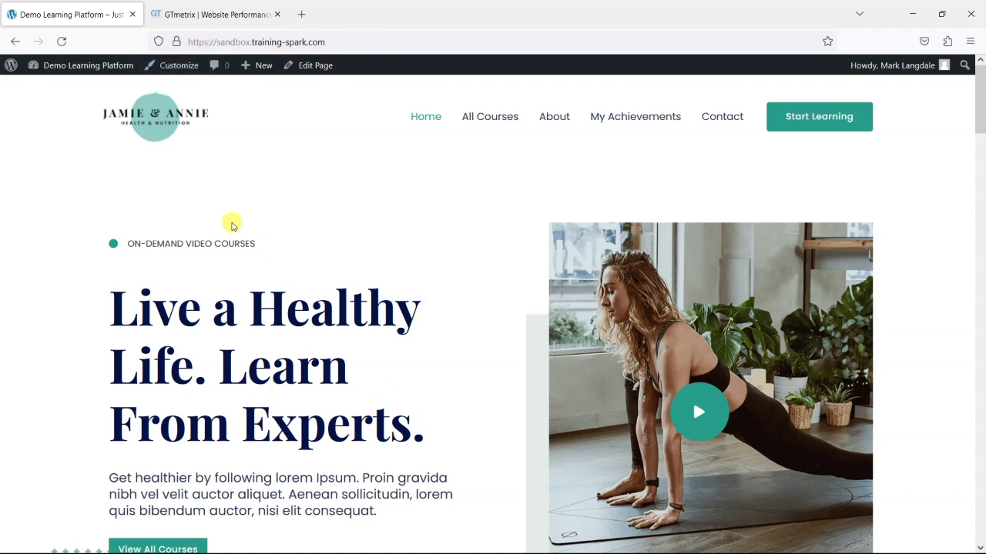
scroll(249, 345, "down", 10)
scroll(282, 364, "up", 10)
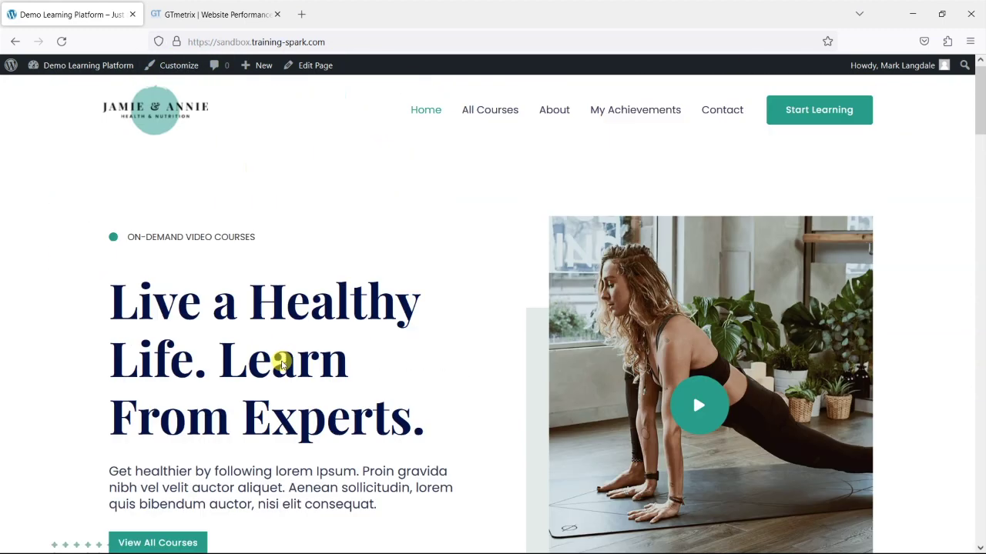
Paste the site URL into GTmetrix's analyze field and start the speed test.
left_click(221, 6)
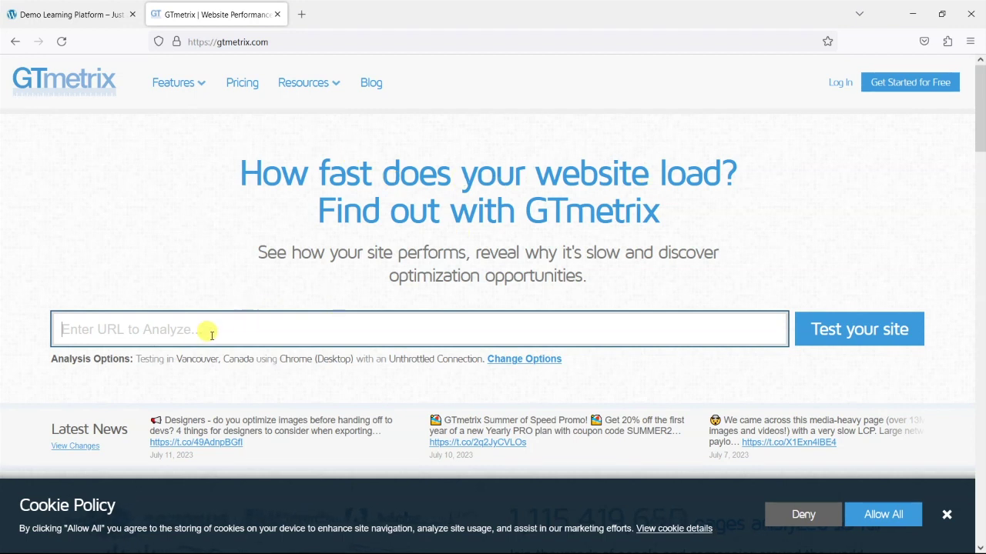
key("ctrl+v")
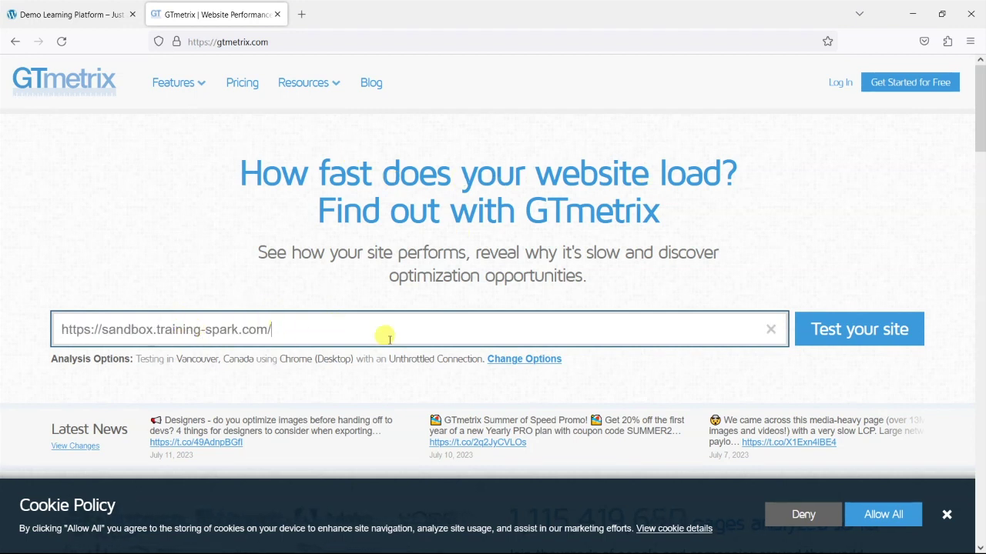
left_click(837, 336)
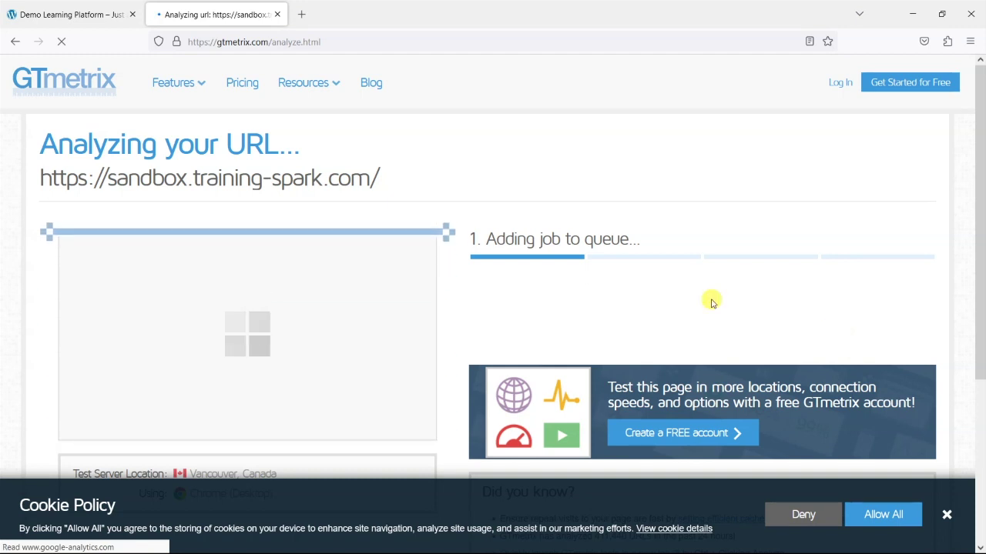
Wait for the GTmetrix report to load: grade C, 70% performance, 95% structure, LCP 3.0s.
scroll(711, 303, "down", 2)
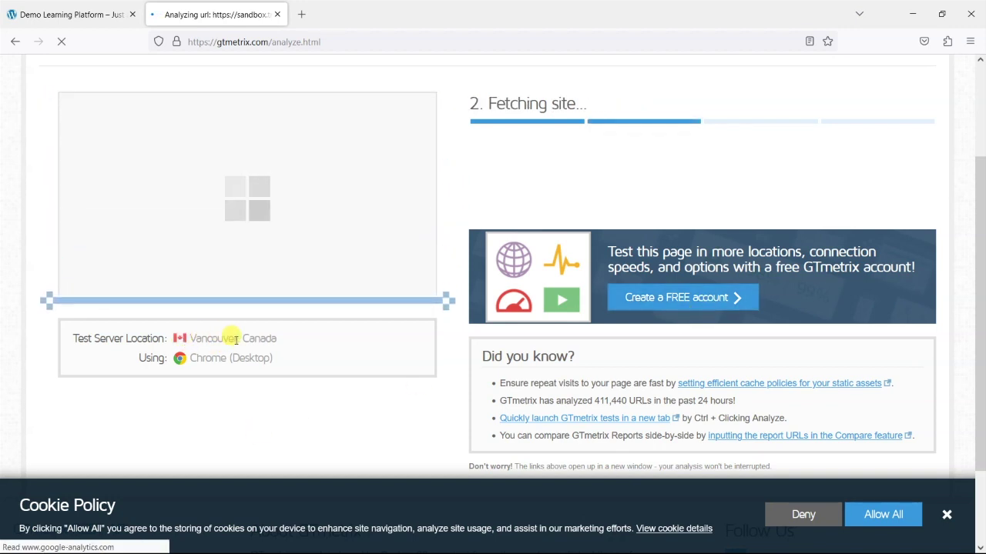
scroll(308, 385, "up", 3)
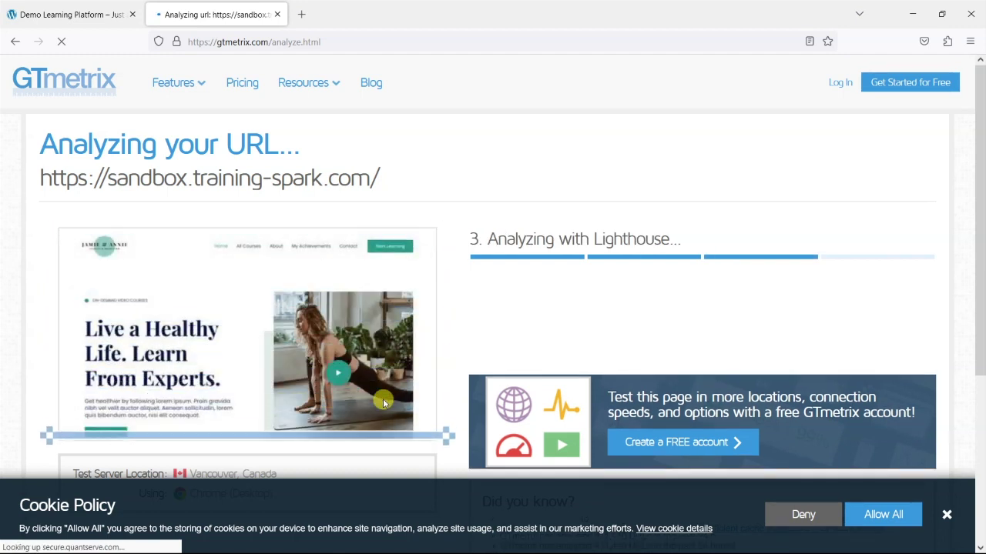
scroll(128, 202, "down", 2)
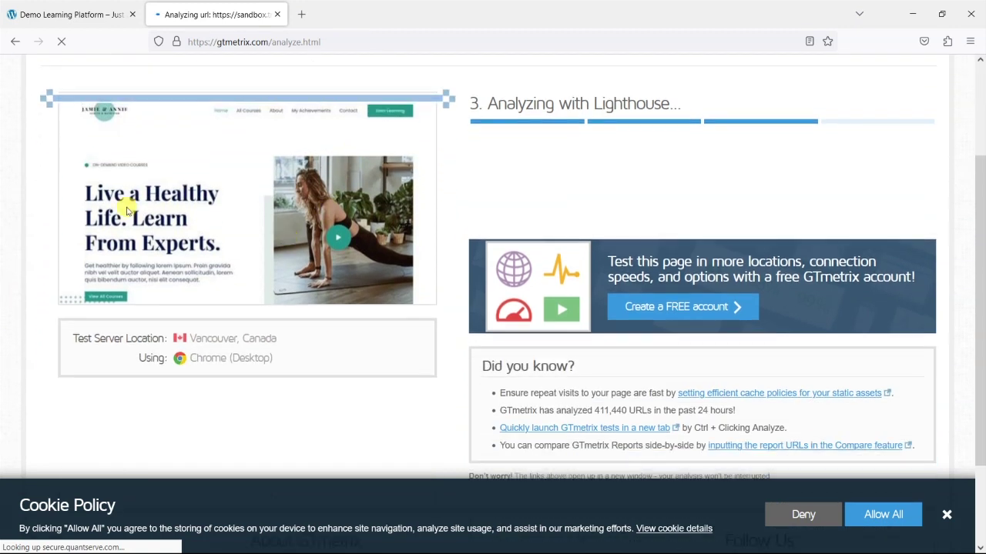
scroll(203, 260, "up", 2)
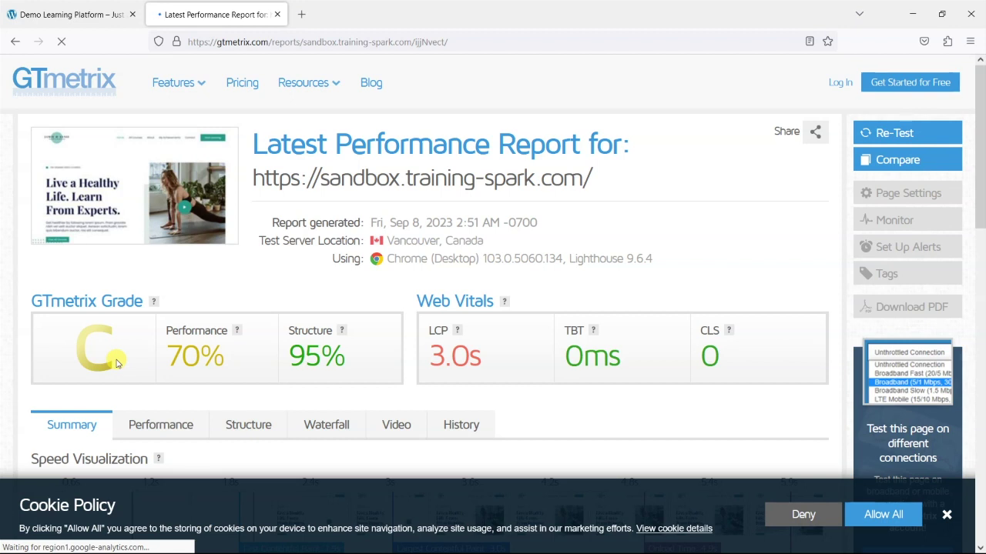
scroll(297, 319, "down", 3)
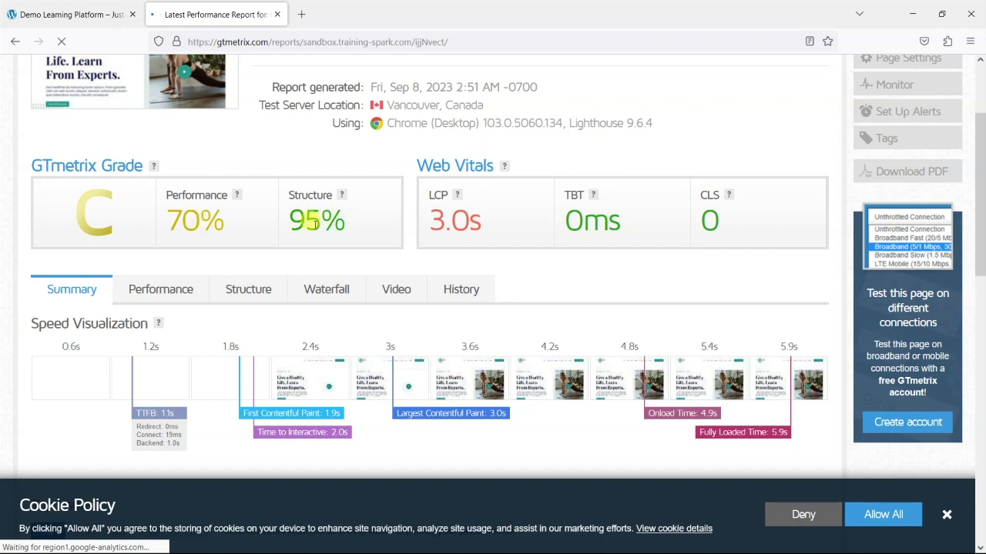
scroll(231, 254, "up", 3)
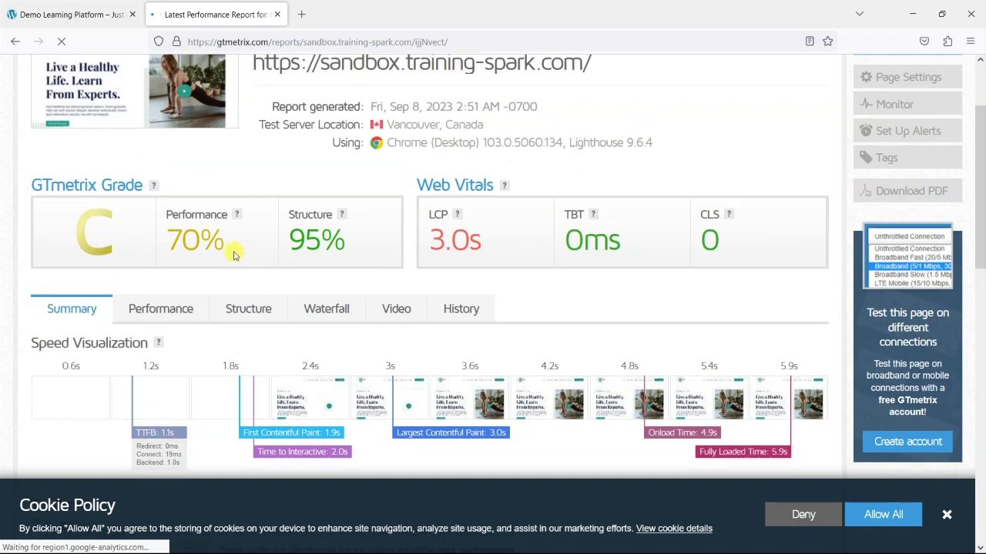
scroll(279, 267, "down", 7)
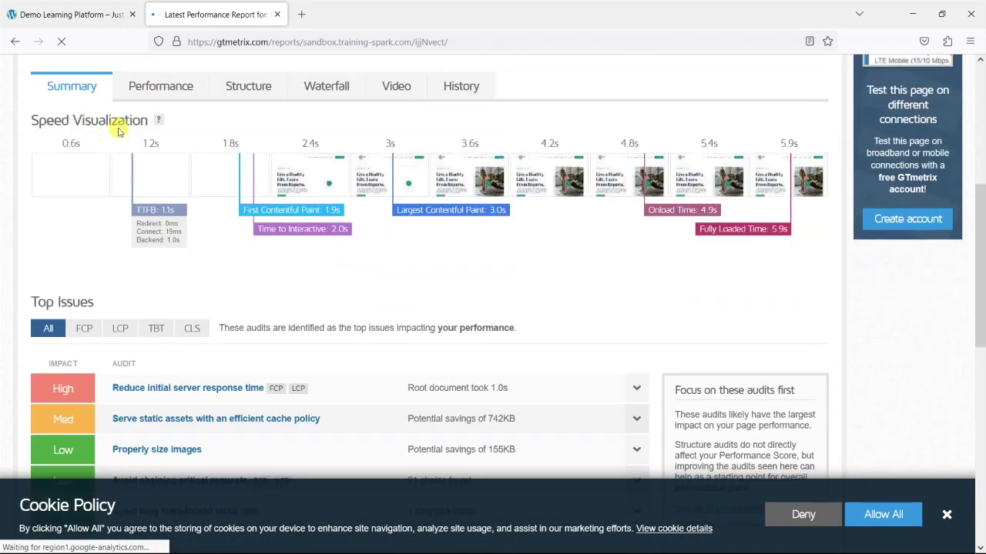
scroll(53, 124, "up", 2)
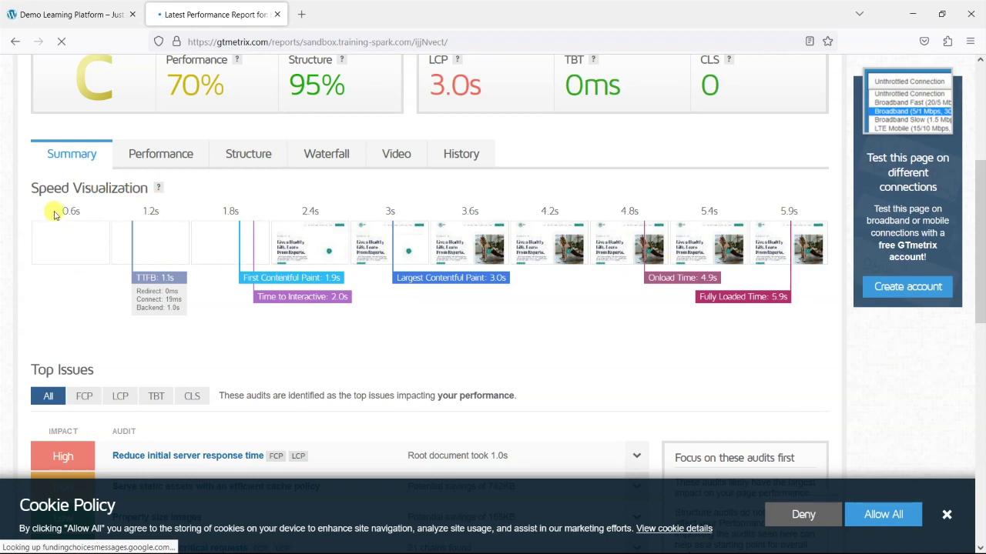
left_click_drag(64, 210, 787, 210)
left_click(793, 203)
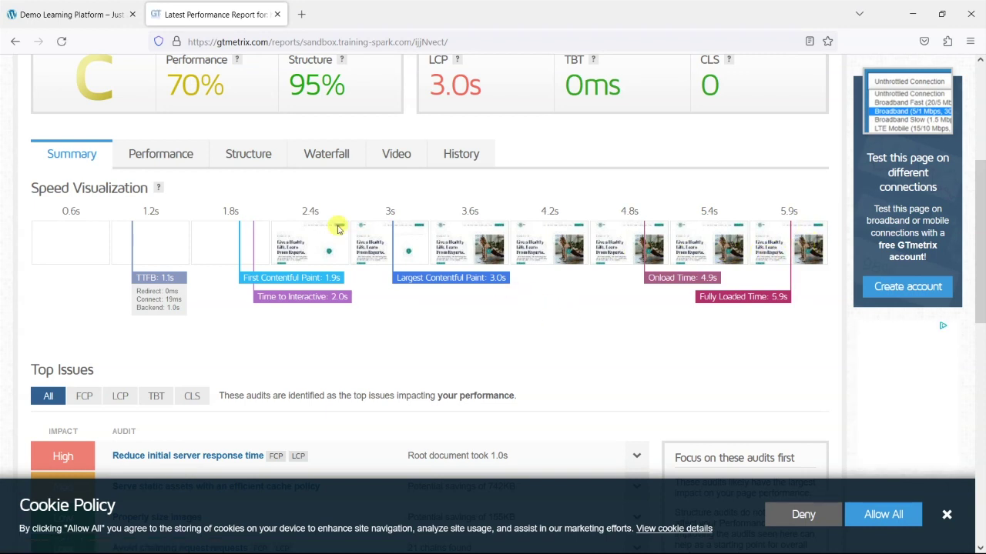
scroll(269, 287, "up", 2)
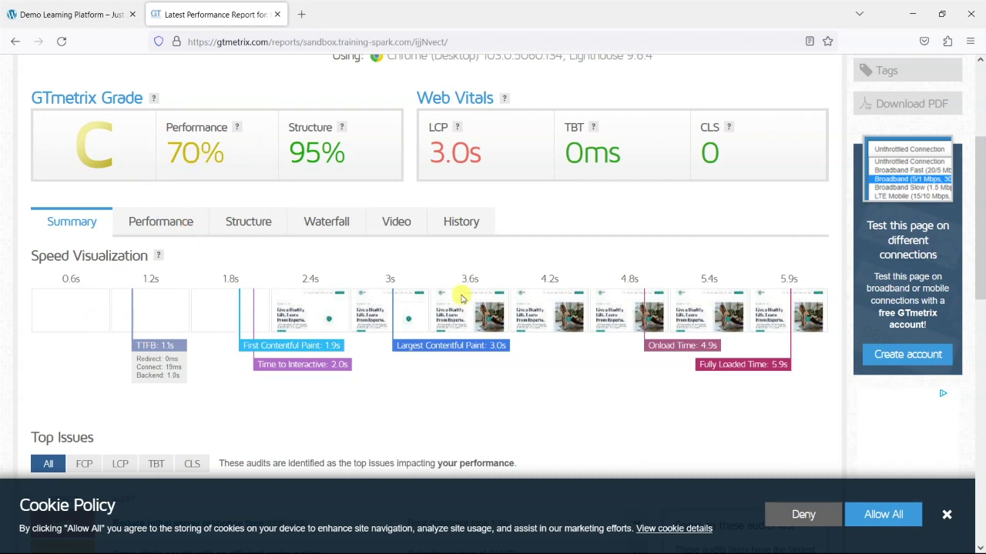
scroll(739, 273, "down", 2)
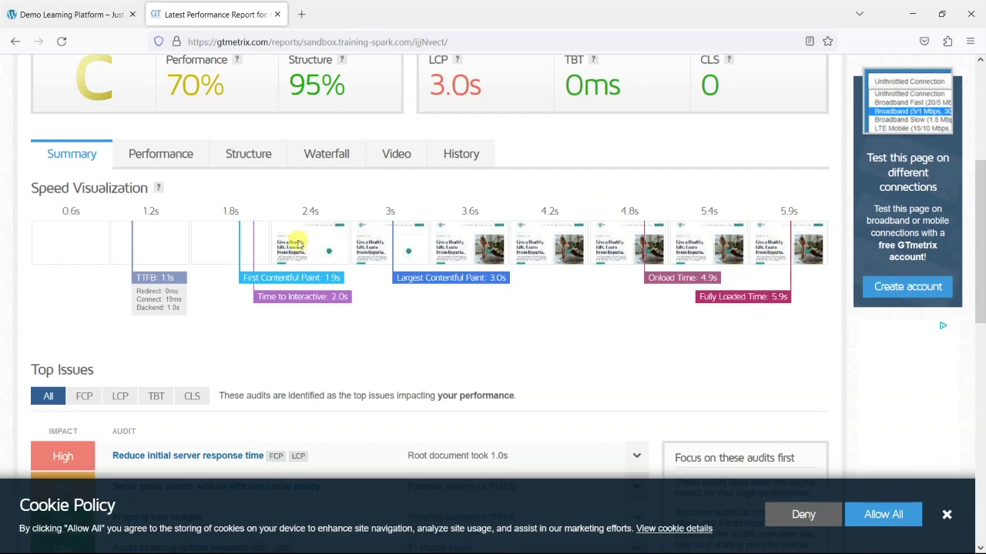
scroll(316, 241, "down", 4)
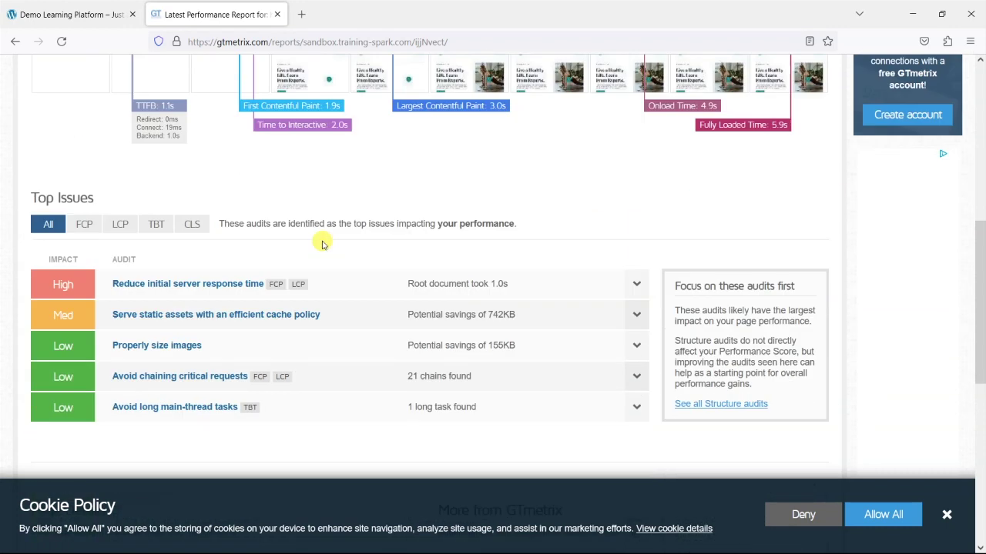
Expand the Properly size images audit showing 155KB of potential savings.
scroll(362, 235, "up", 2)
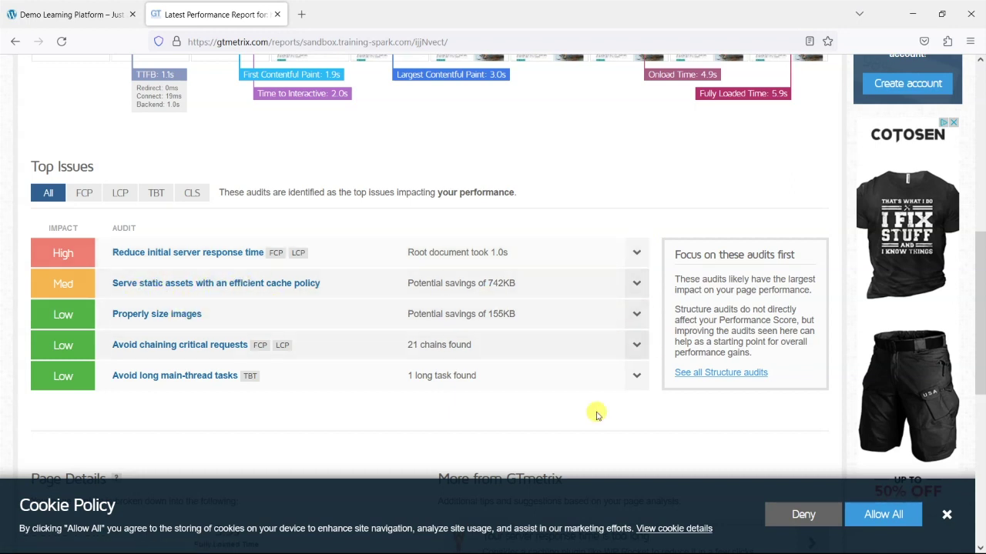
left_click_drag(535, 315, 472, 330)
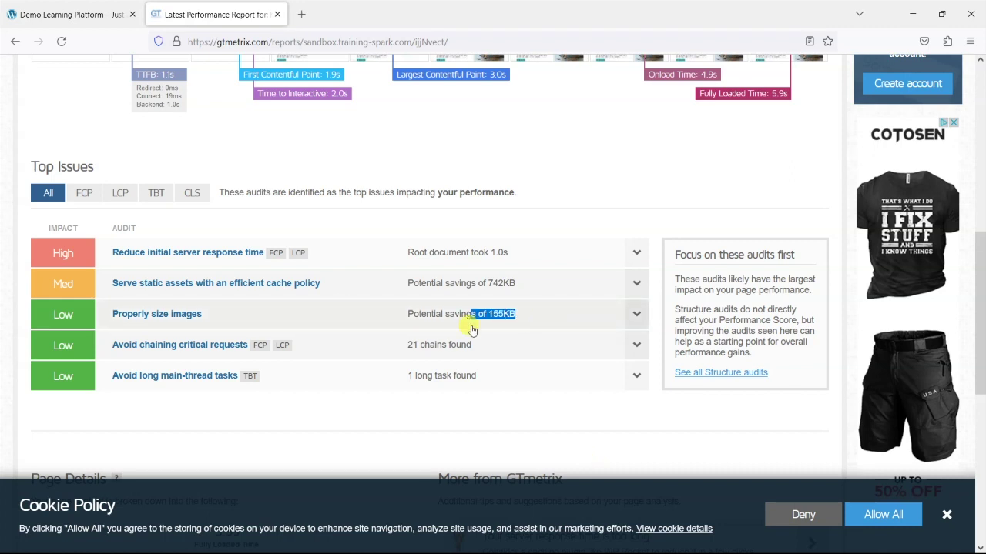
left_click(491, 329)
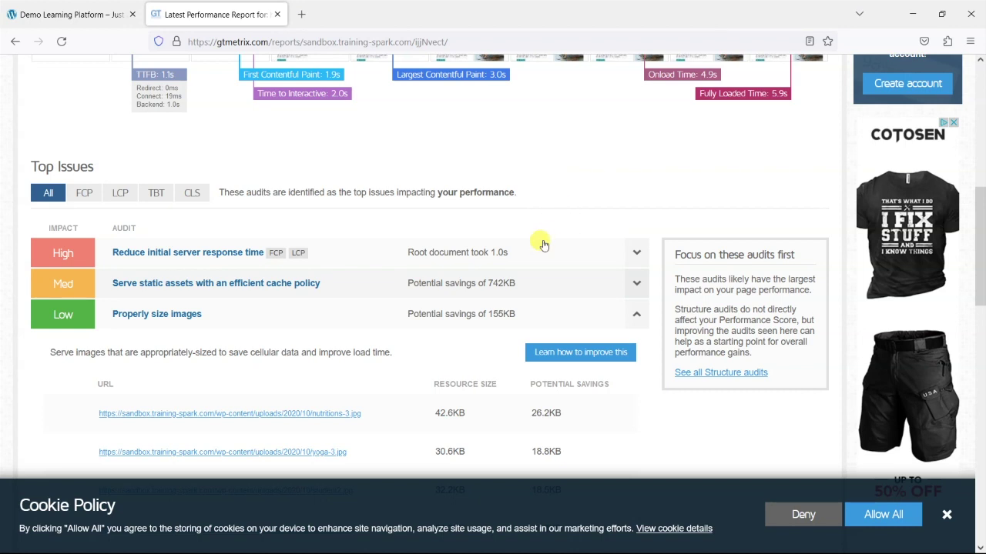
Review the image list, then view Performance metrics: FCP 1.9s, Speed Index 2.7s, LCP 3.0s.
scroll(539, 246, "down", 3)
scroll(540, 257, "down", 3)
scroll(543, 264, "up", 2)
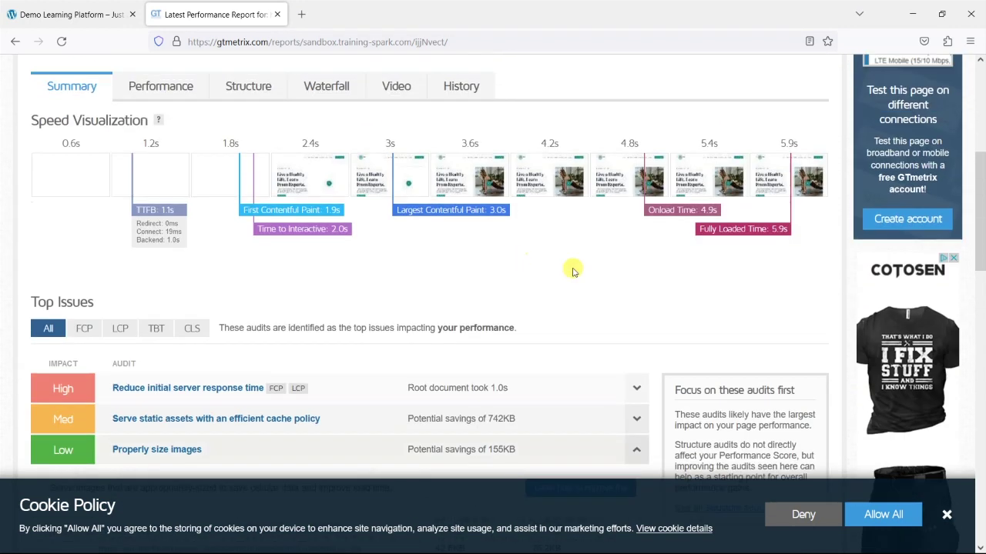
scroll(572, 271, "down", 2)
scroll(264, 315, "up", 5)
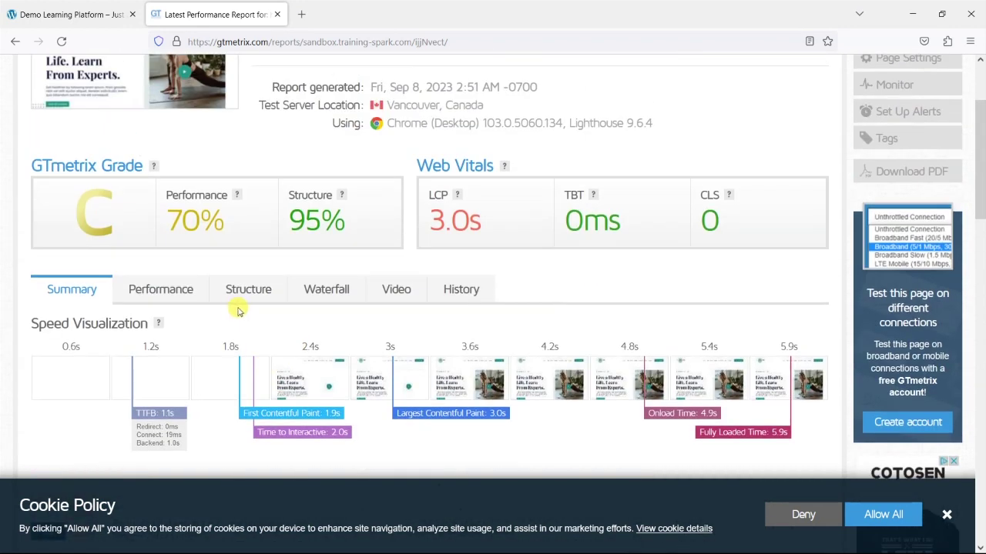
scroll(238, 311, "up", 2)
scroll(335, 308, "down", 2)
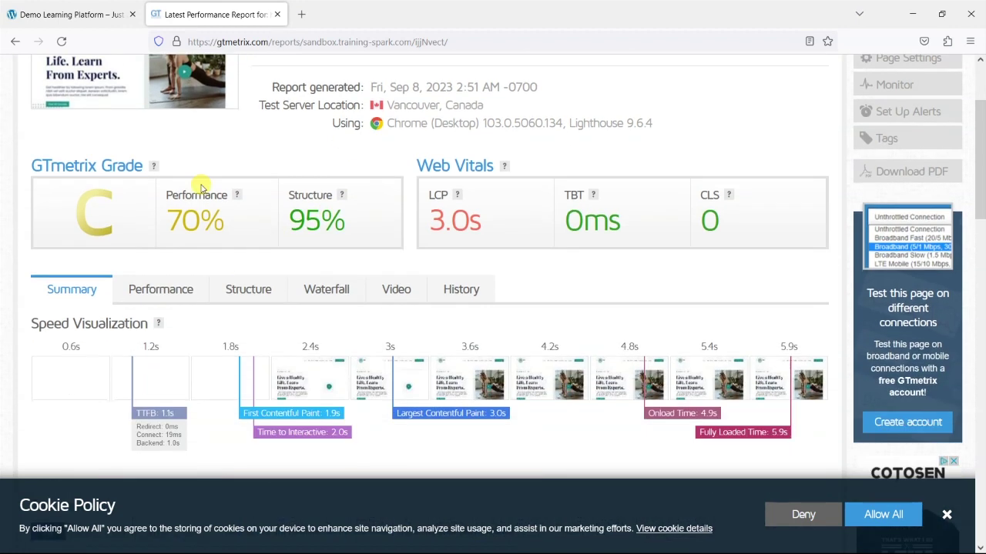
left_click(161, 290)
Scroll through the performance metrics and then the Structure audits.
scroll(192, 288, "down", 2)
scroll(125, 284, "down", 1)
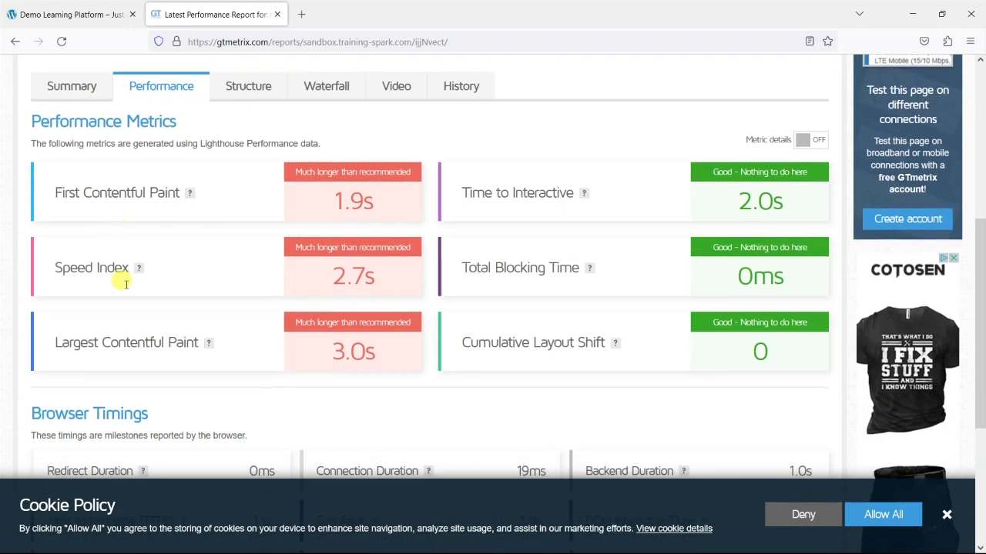
scroll(384, 238, "up", 1)
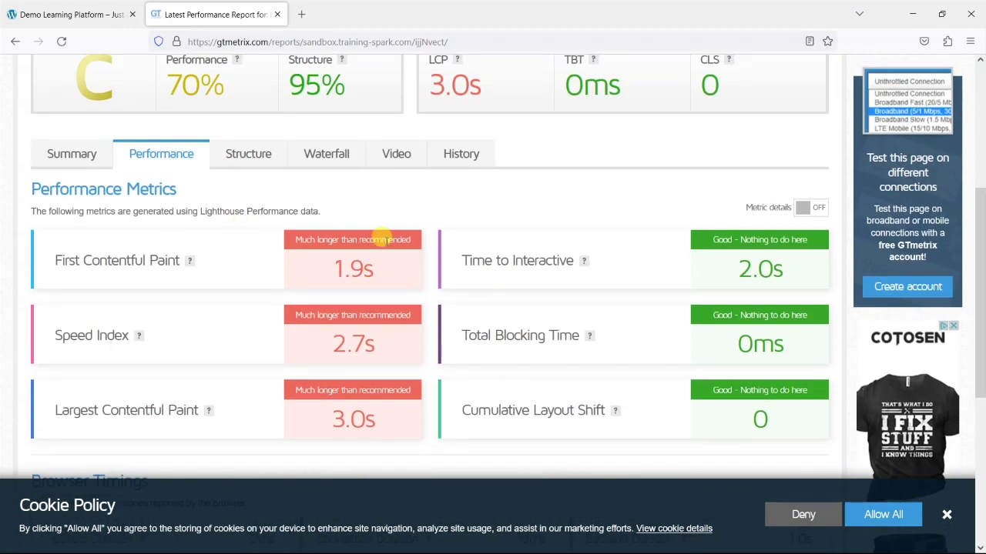
left_click(231, 154)
scroll(231, 258, "down", 2)
scroll(286, 275, "down", 6)
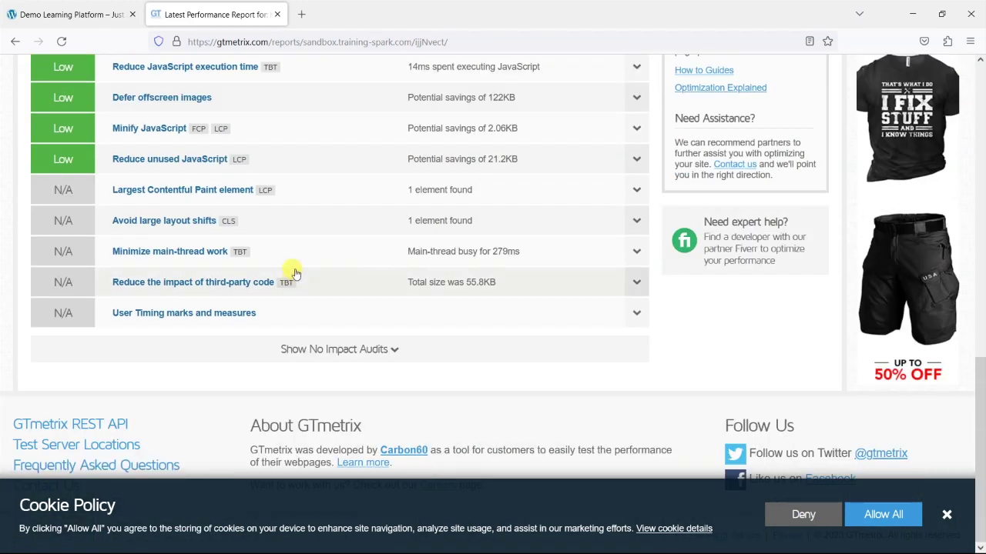
scroll(297, 286, "up", 9)
Browse the Waterfall chart of the page's requests.
left_click(316, 232)
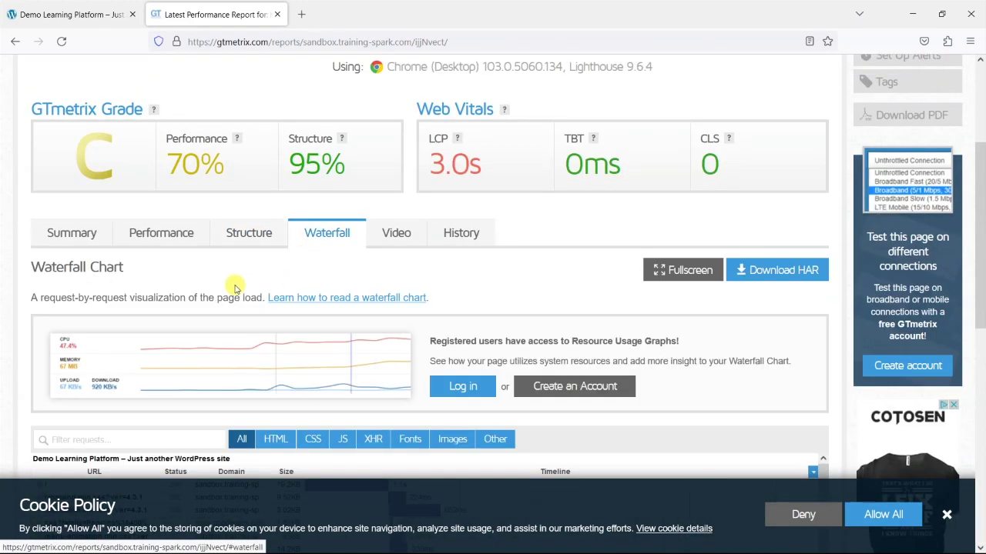
scroll(139, 293, "down", 4)
scroll(38, 273, "down", 3)
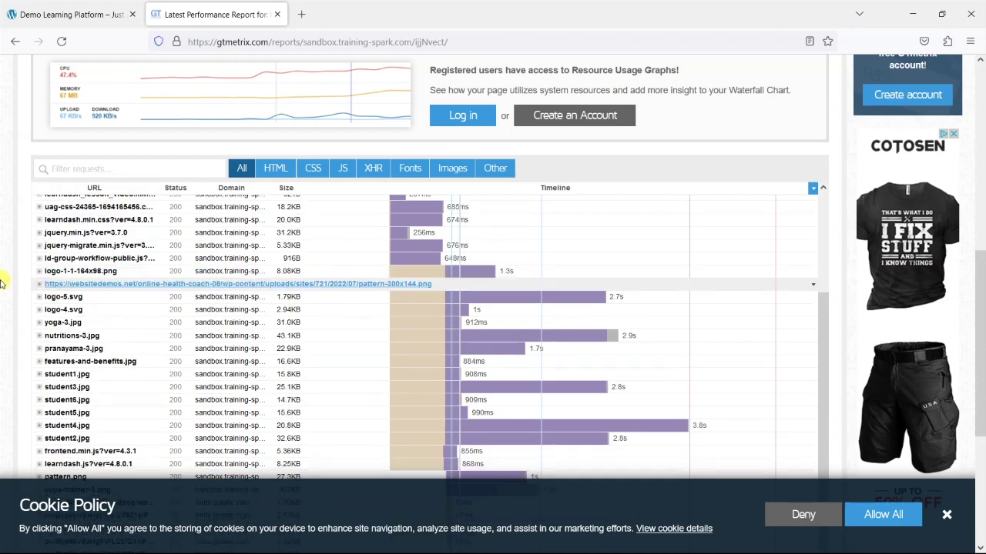
scroll(9, 278, "down", 3)
scroll(116, 169, "down", 3)
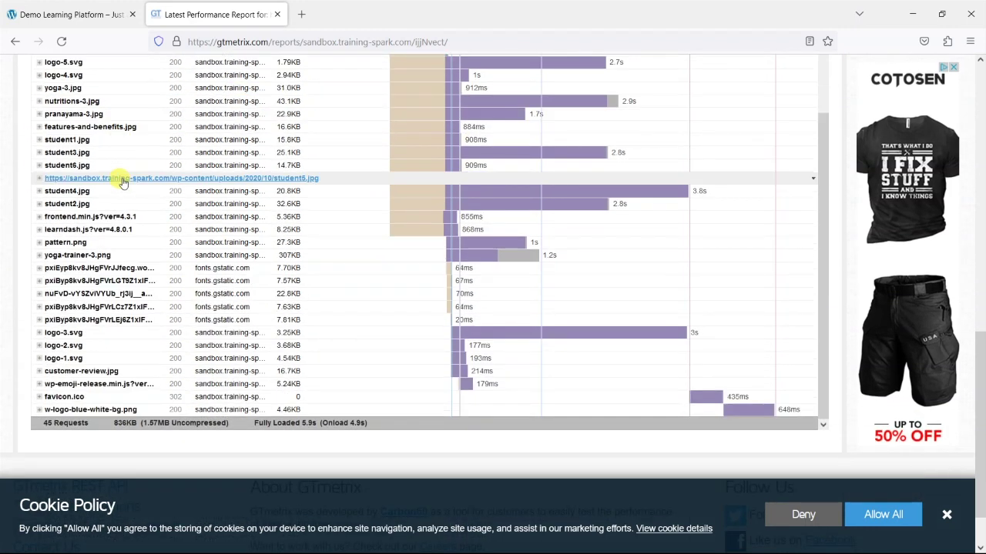
scroll(123, 223, "up", 5)
scroll(231, 231, "up", 5)
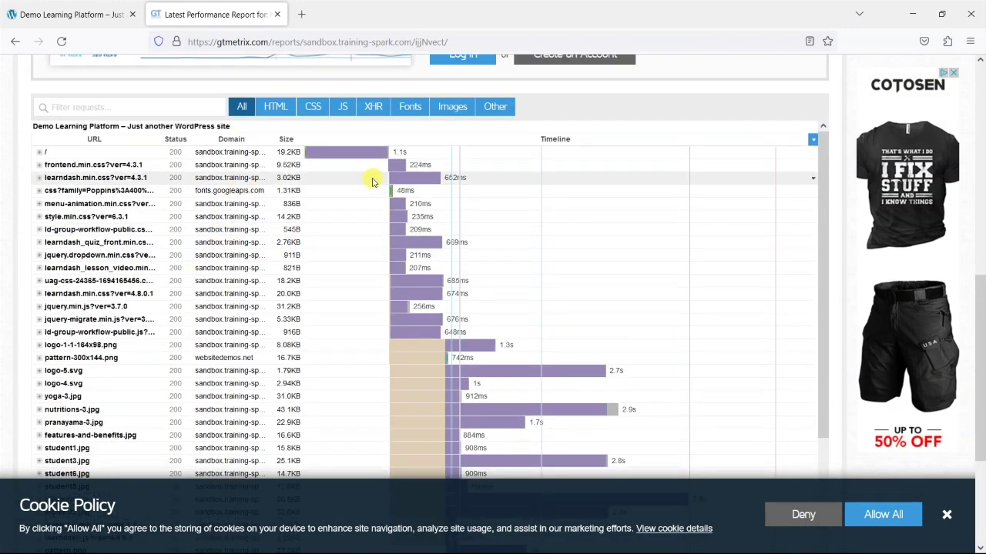
mouse_move(362, 182)
Return to the top of the report and highlight the 70% Performance score.
scroll(254, 288, "up", 5)
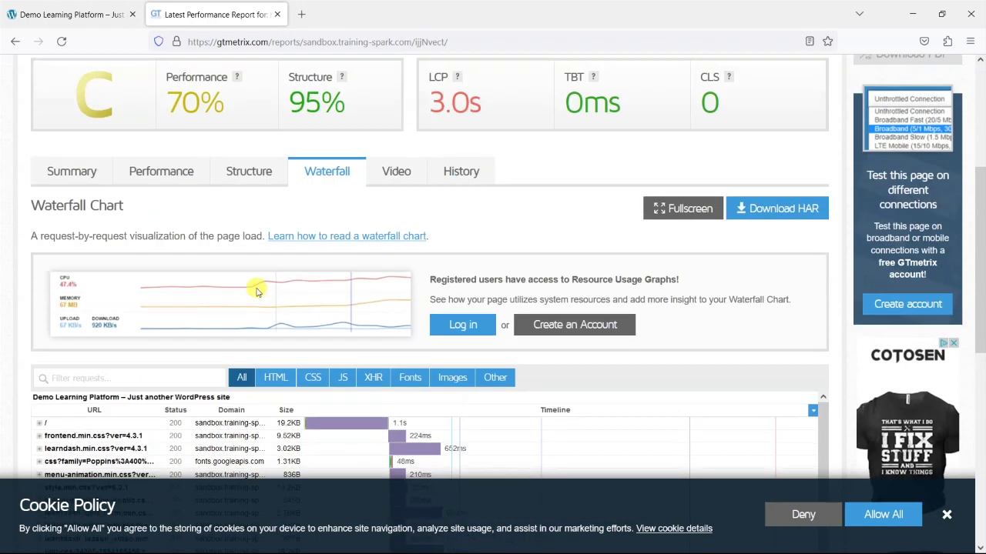
scroll(255, 292, "down", 3)
scroll(131, 286, "down", 5)
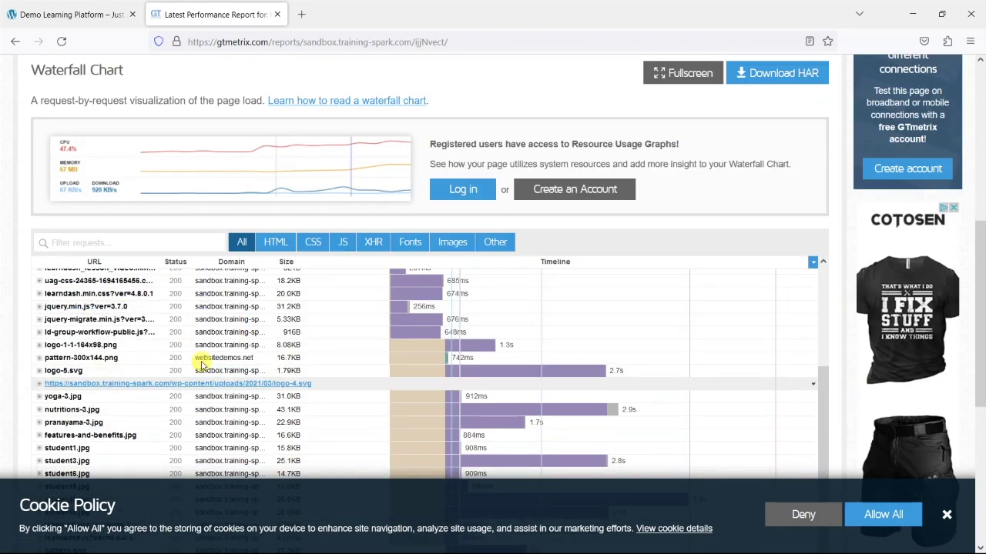
scroll(629, 358, "down", 1)
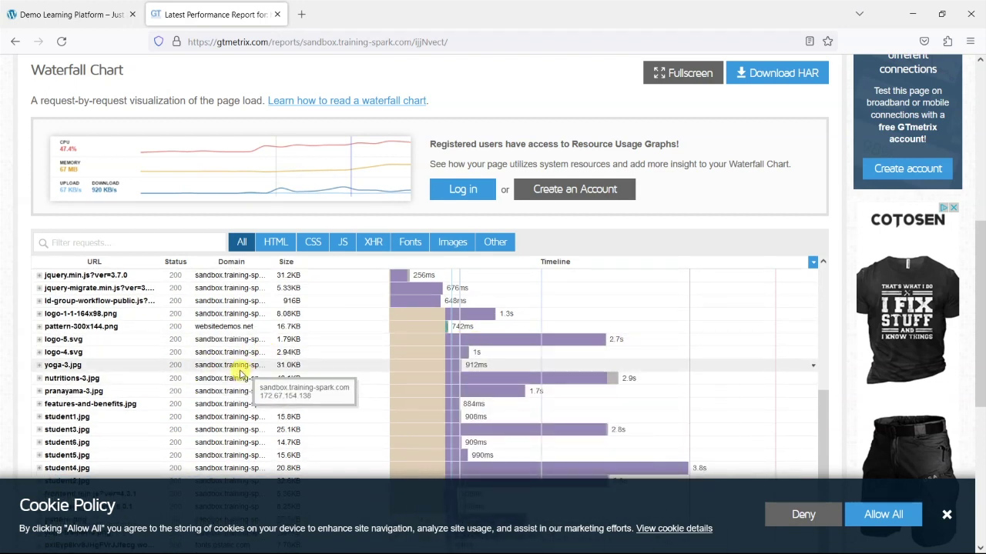
scroll(172, 352, "up", 5)
scroll(74, 352, "up", 5)
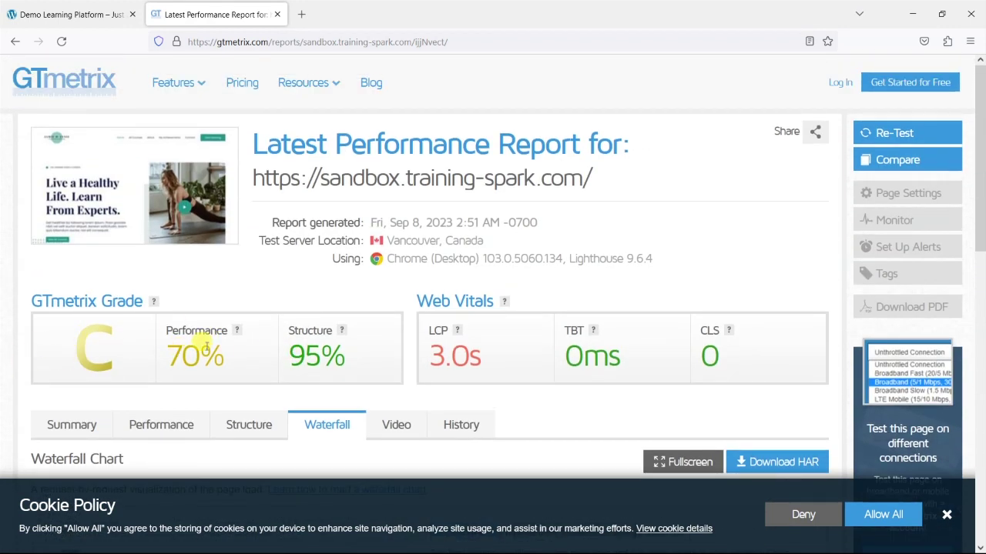
left_click_drag(167, 351, 228, 361)
left_click(296, 361)
Go from the Demo Learning Platform site to its admin dashboard and open Plugins.
left_click(100, 16)
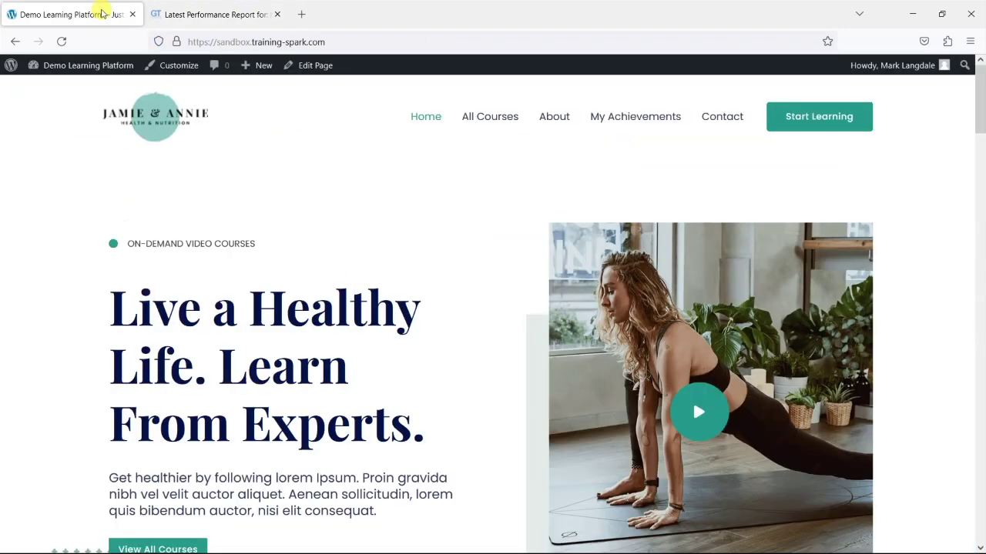
mouse_move(77, 68)
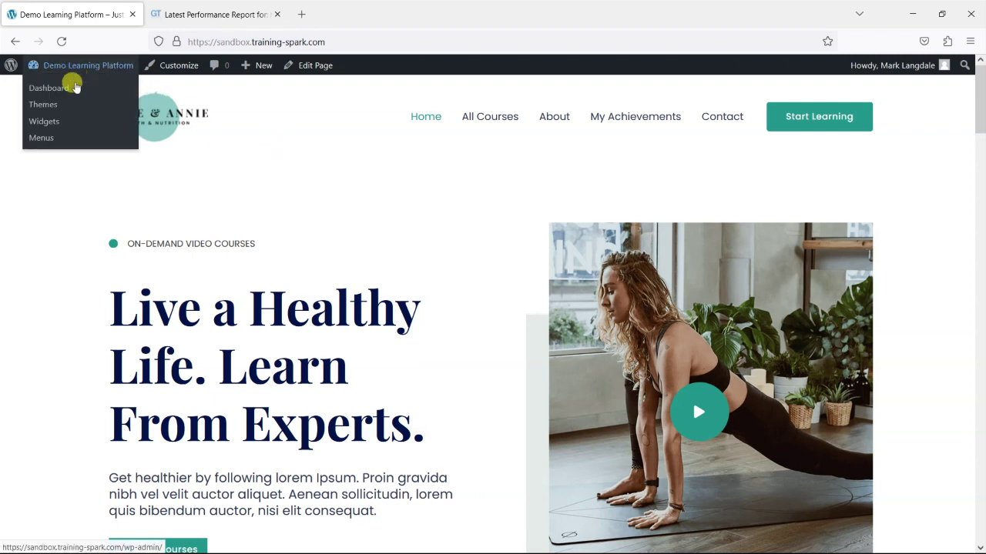
left_click(74, 89)
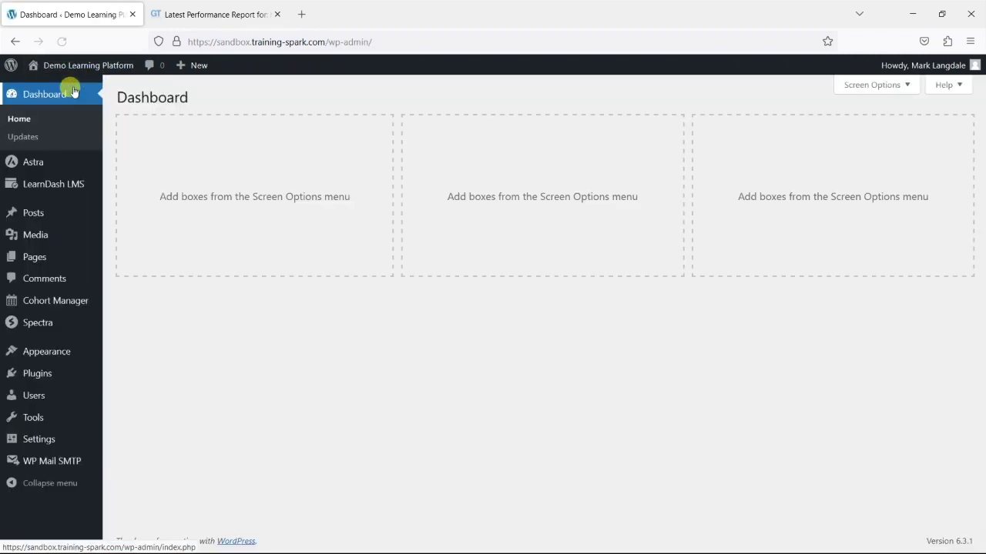
left_click(52, 375)
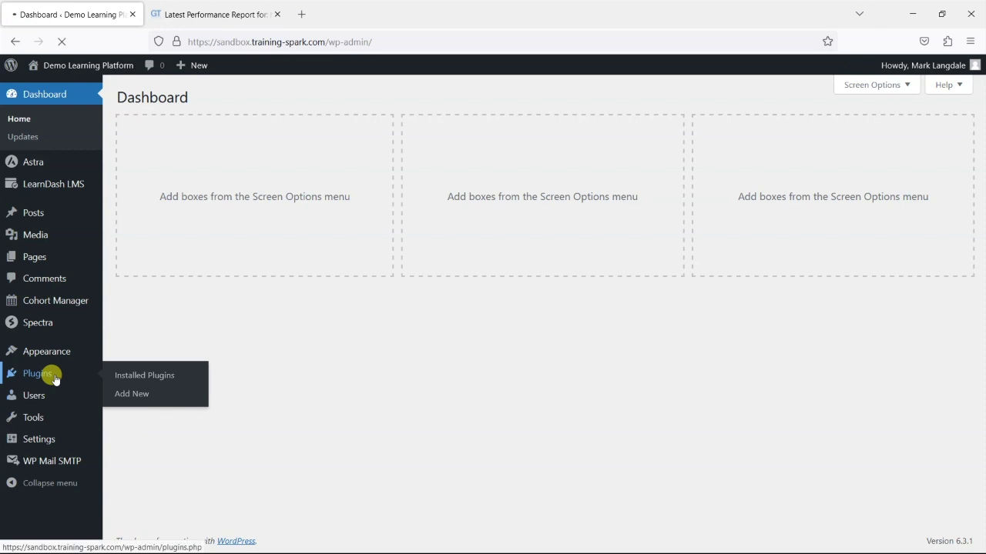
Search Add Plugins for 'Hummingb' to find Hummingbird – Optimize Speed by WPMU DEV.
left_click(191, 99)
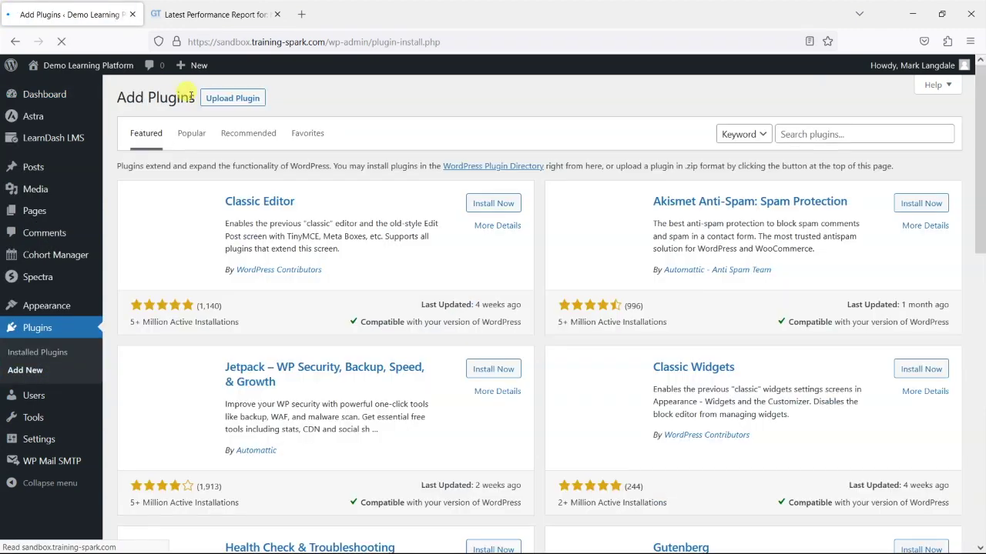
left_click(826, 134)
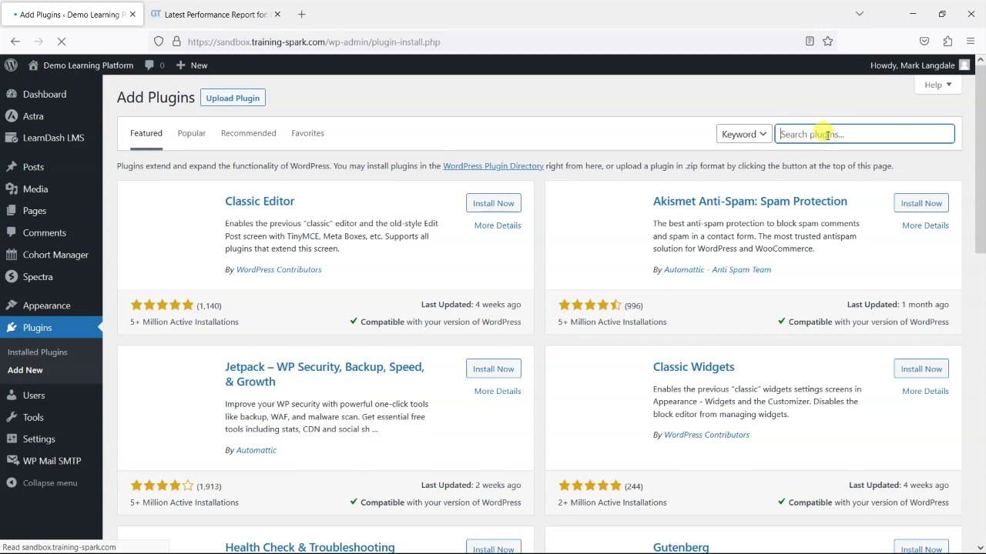
type("Hummingbird")
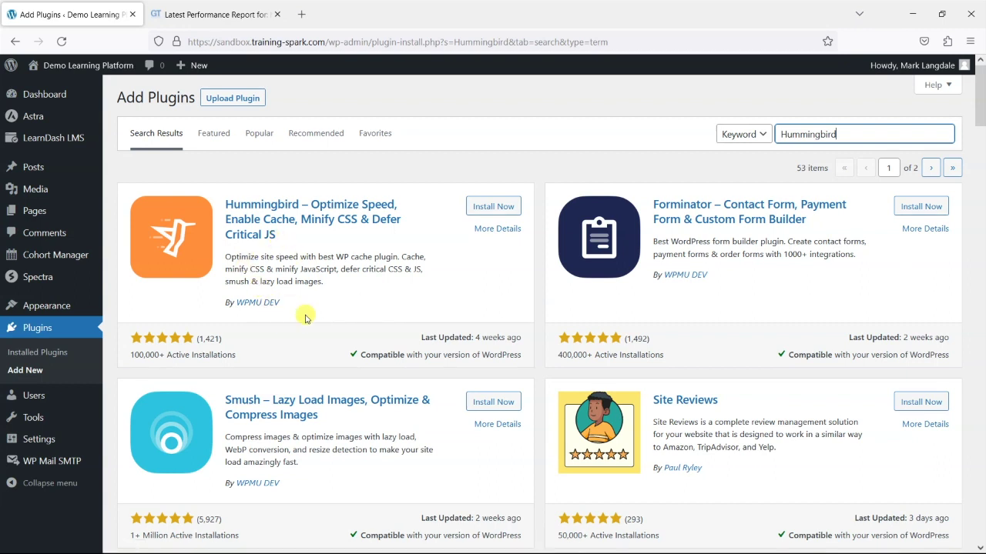
Install and activate Hummingbird 3.5.0, then open its Setup Wizard from the sidebar.
left_click(507, 210)
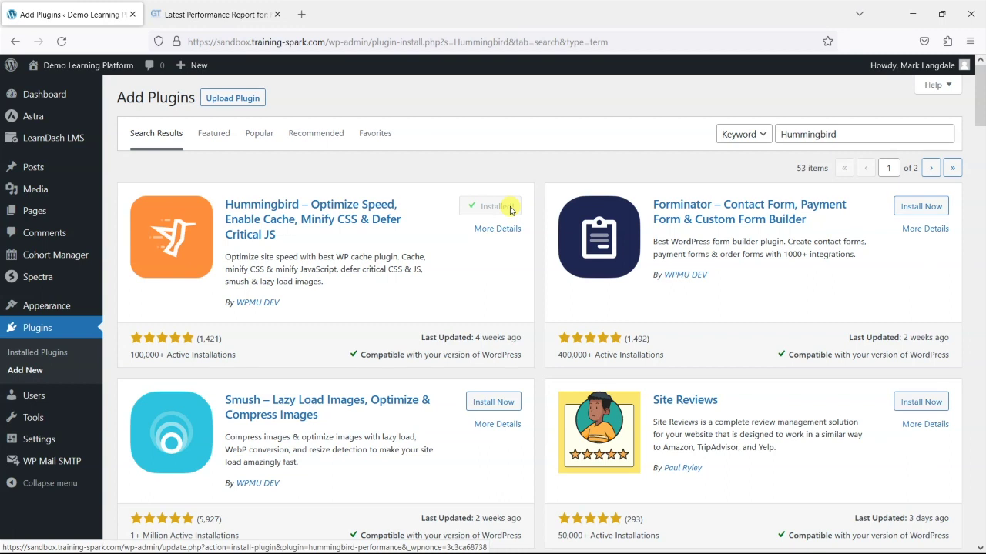
left_click(507, 209)
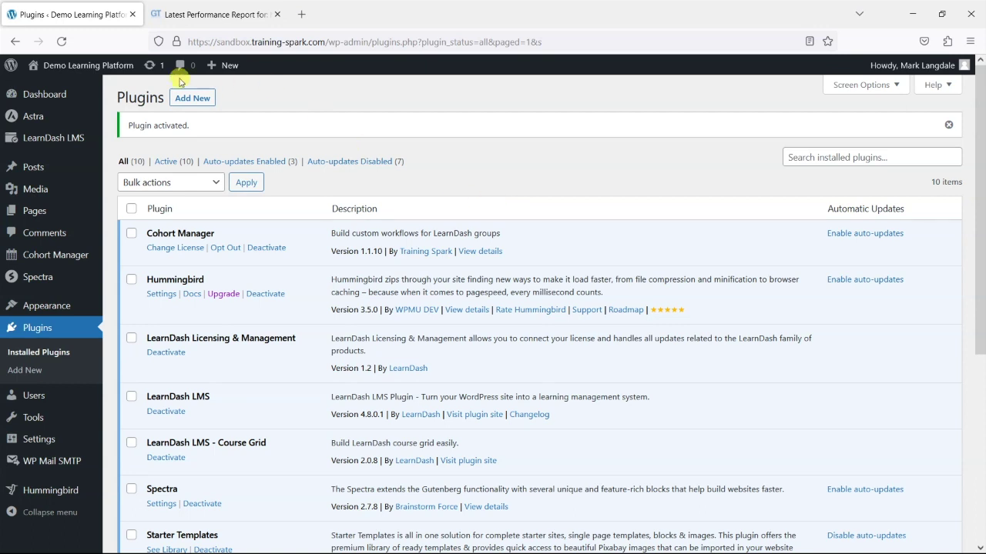
mouse_move(54, 495)
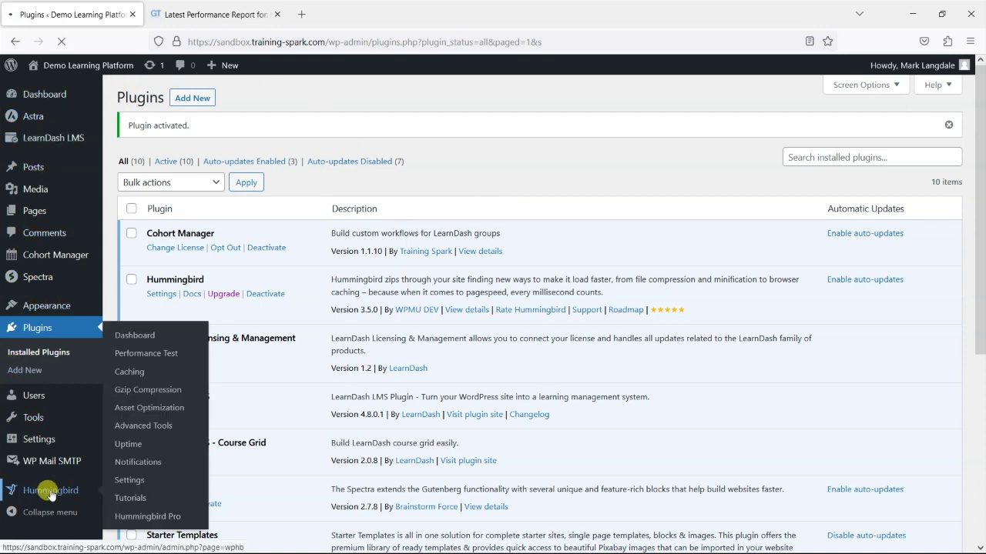
left_click(51, 494)
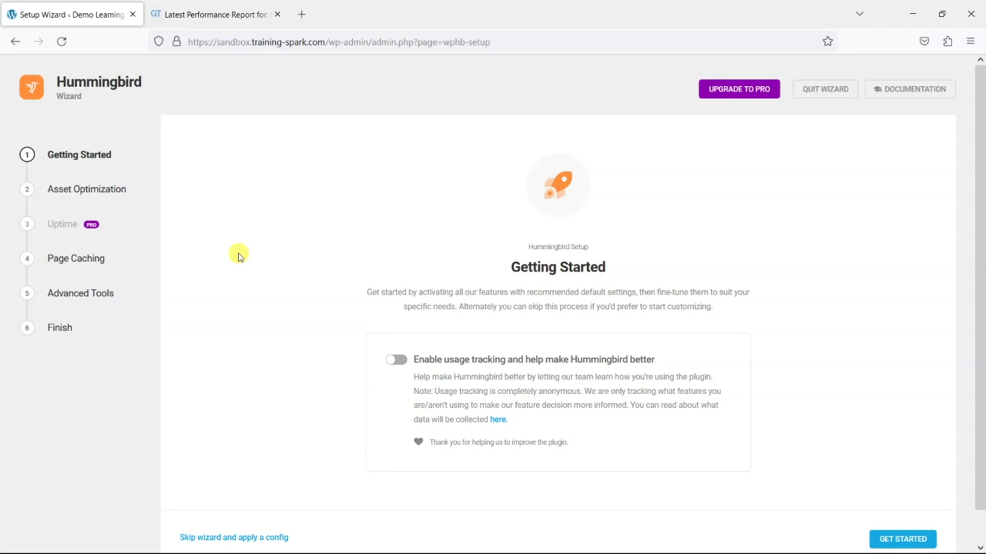
scroll(442, 347, "down", 1)
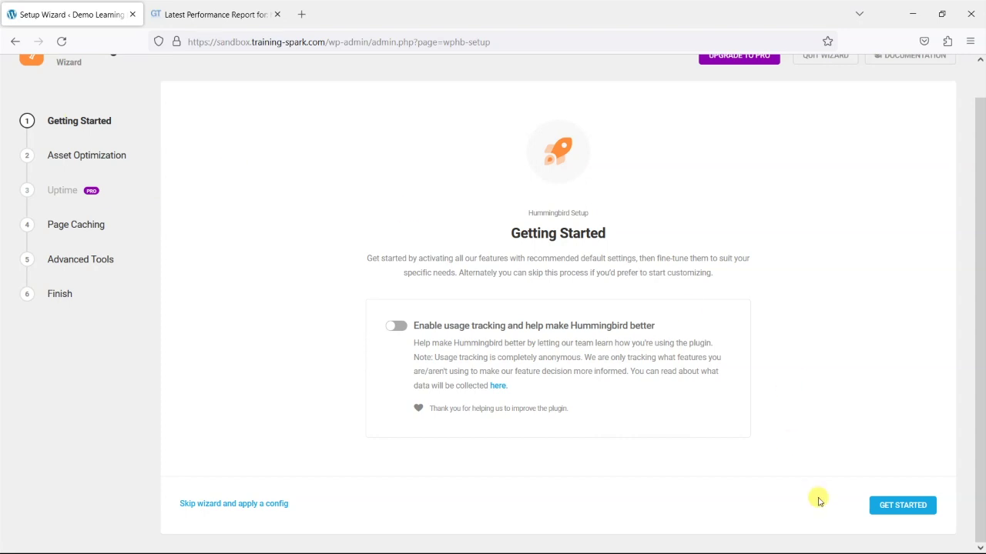
Start the Hummingbird wizard and apply Asset Optimization with Speedy Compression enabled.
left_click(909, 508)
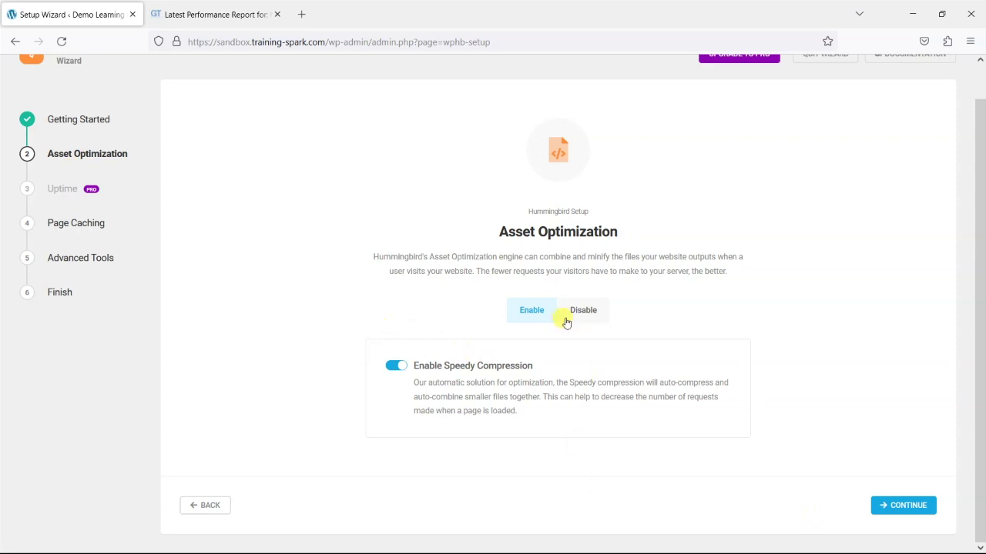
left_click(899, 514)
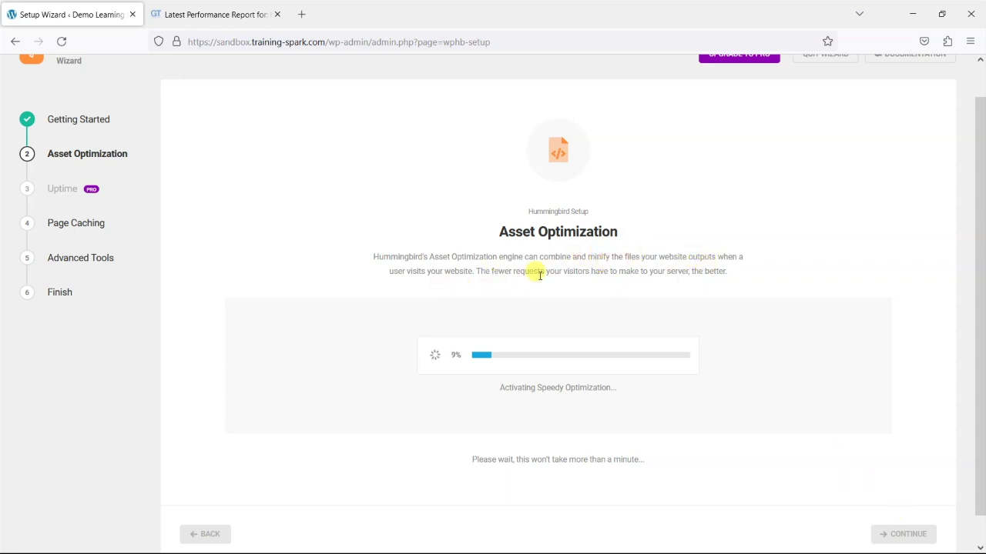
left_click(218, 11)
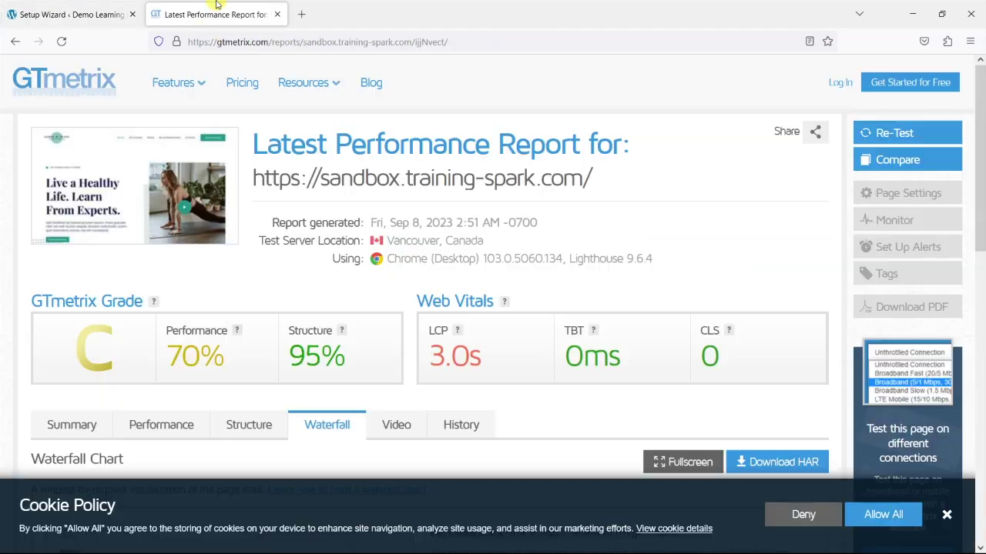
scroll(292, 400, "down", 5)
scroll(314, 343, "up", 5)
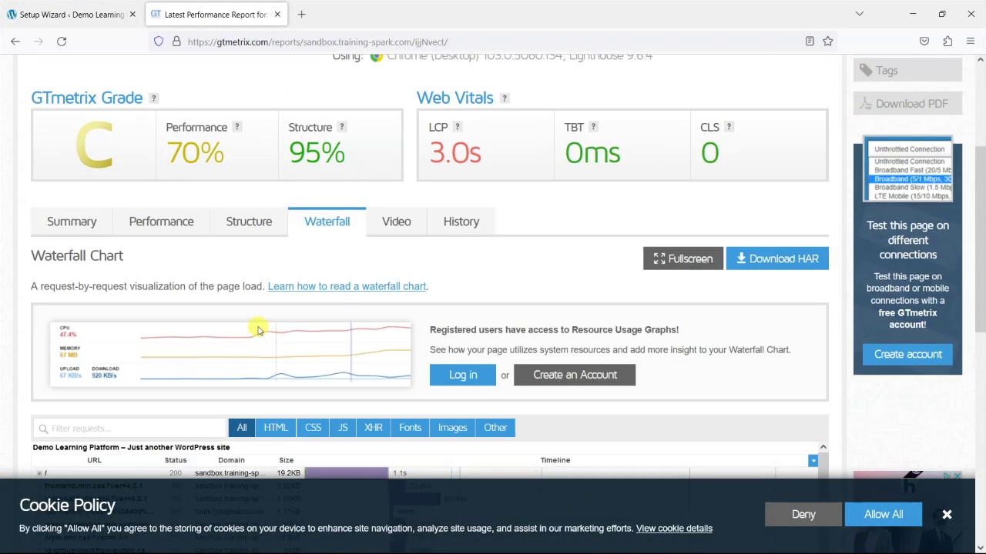
left_click(65, 219)
scroll(92, 269, "down", 4)
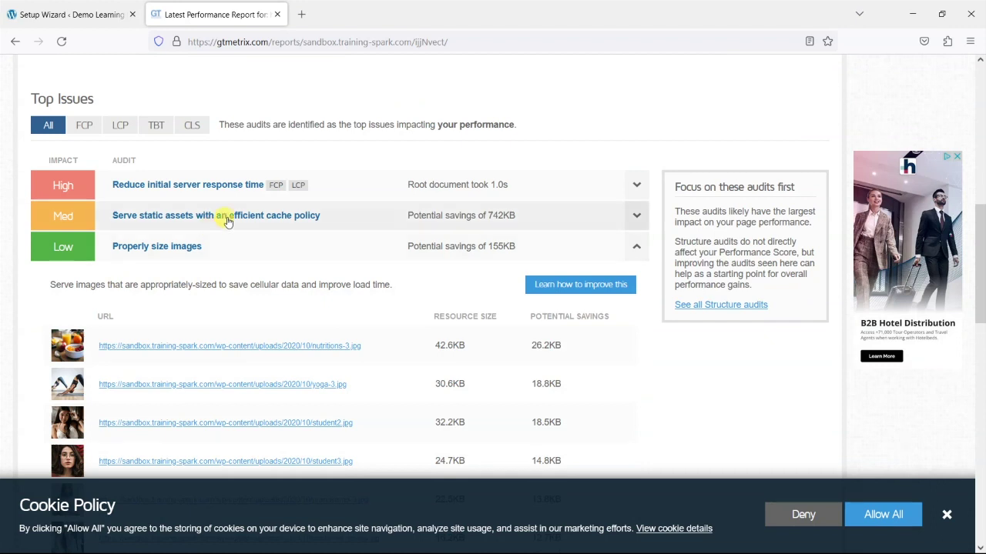
left_click(268, 246)
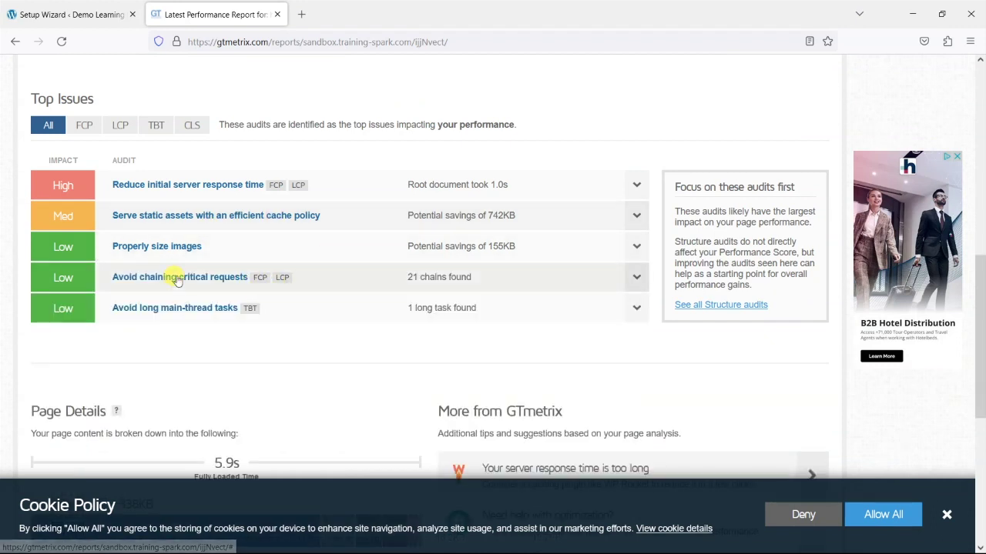
left_click(264, 278)
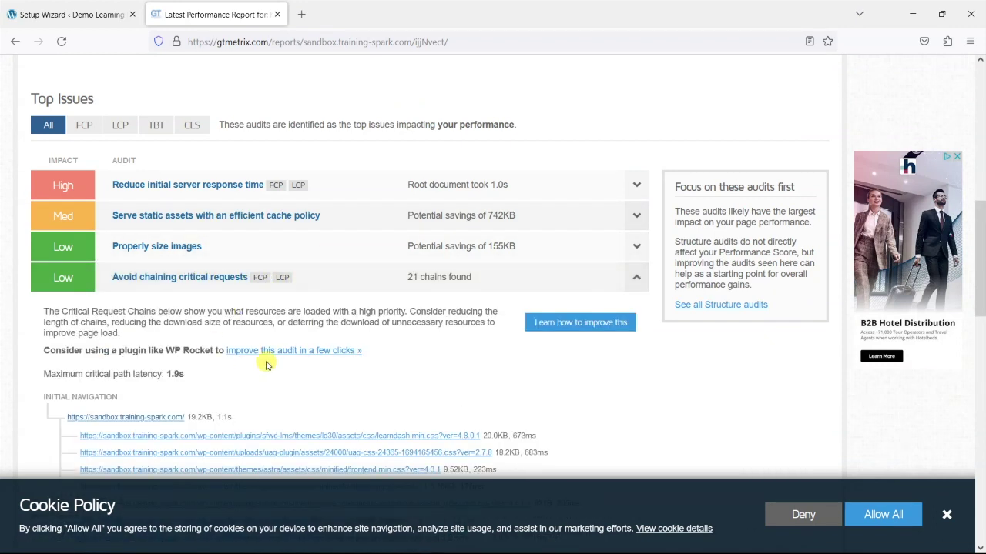
scroll(264, 359, "down", 5)
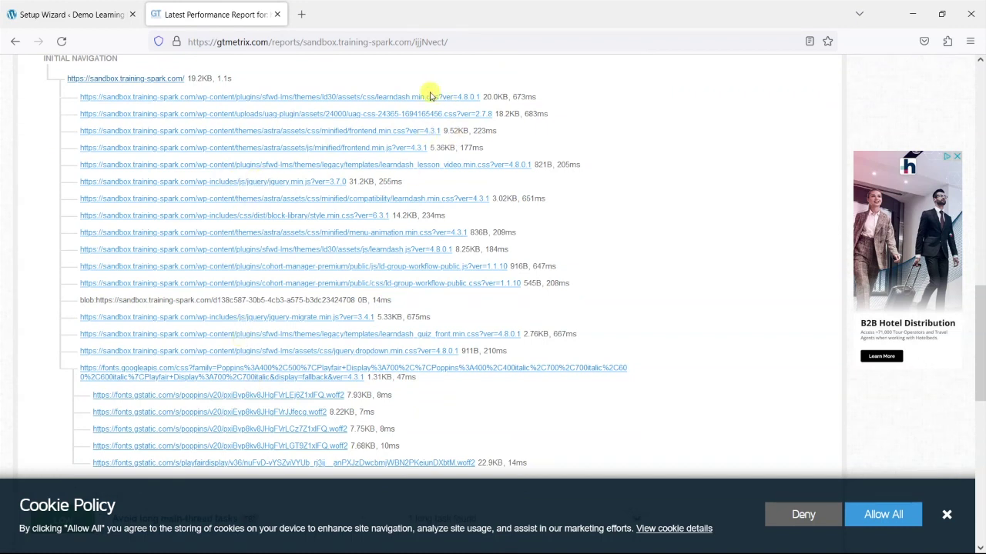
scroll(431, 334, "up", 3)
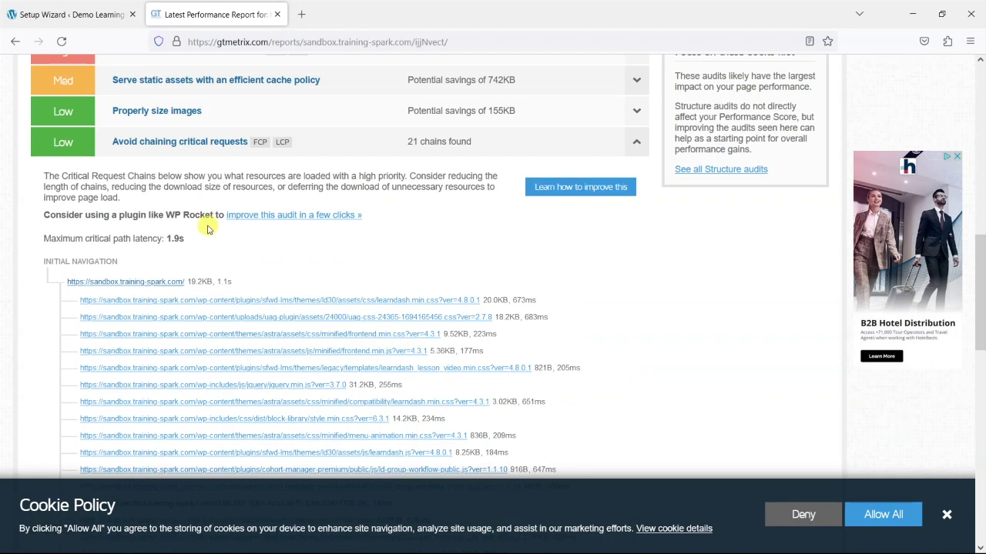
left_click(371, 142)
scroll(363, 271, "up", 3)
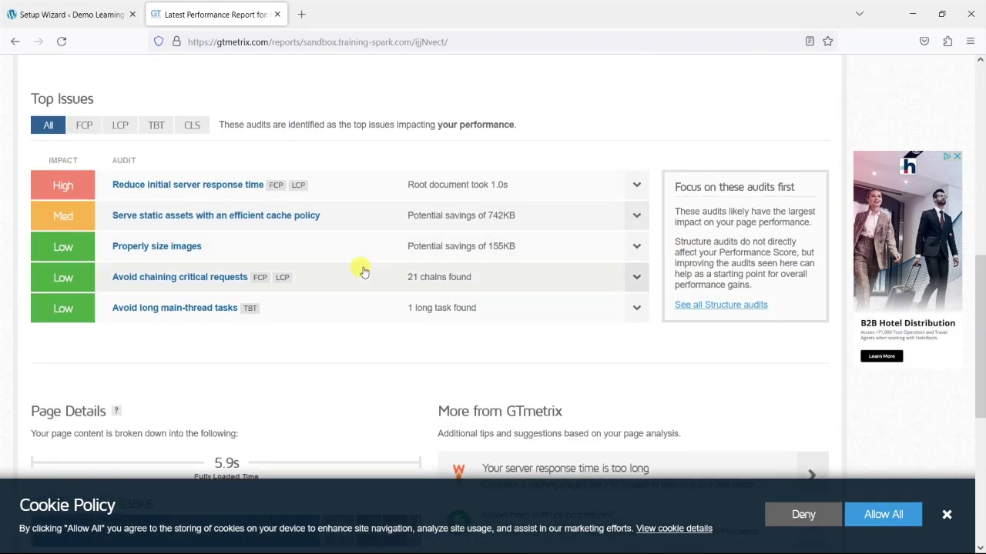
left_click(359, 216)
scroll(346, 325, "down", 3)
scroll(367, 301, "up", 3)
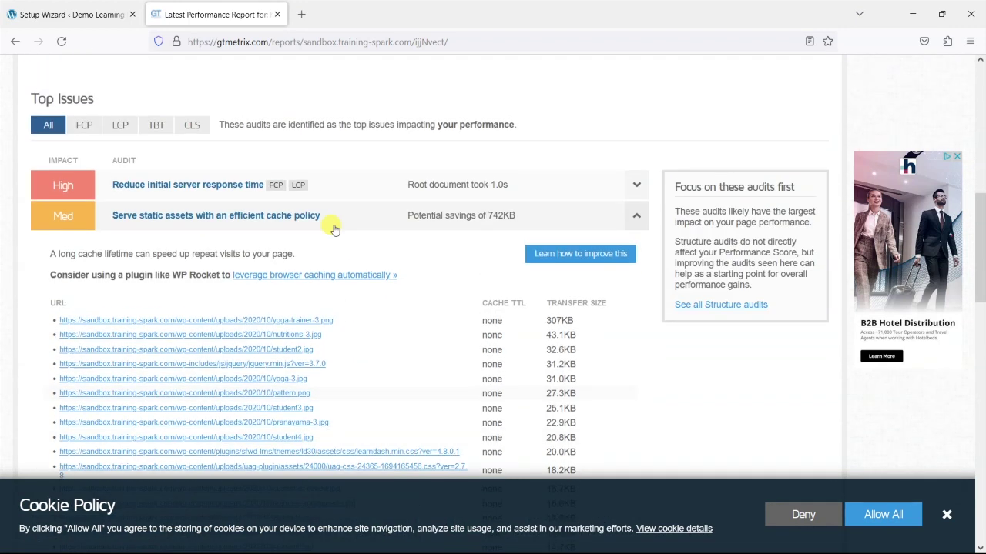
left_click(347, 218)
scroll(350, 324, "up", 5)
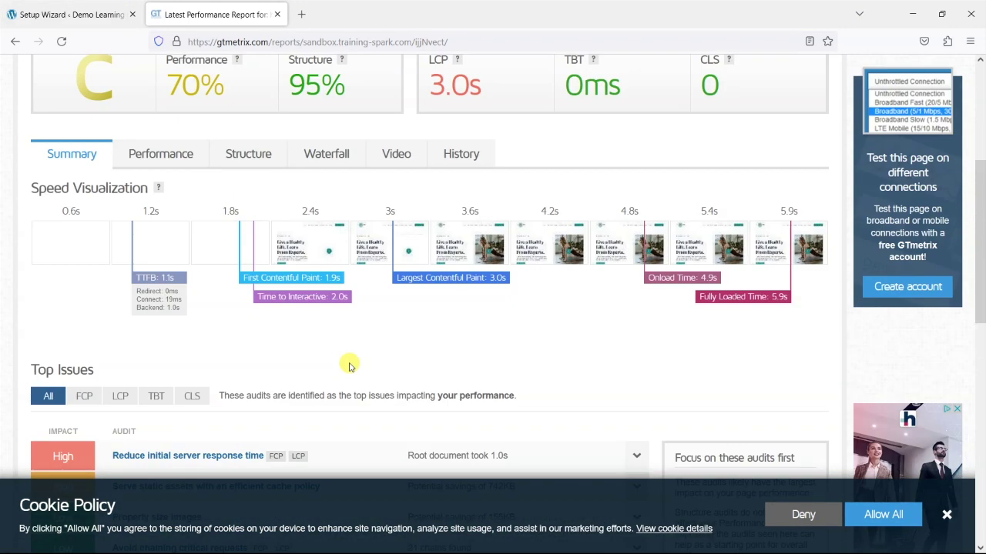
left_click(65, 8)
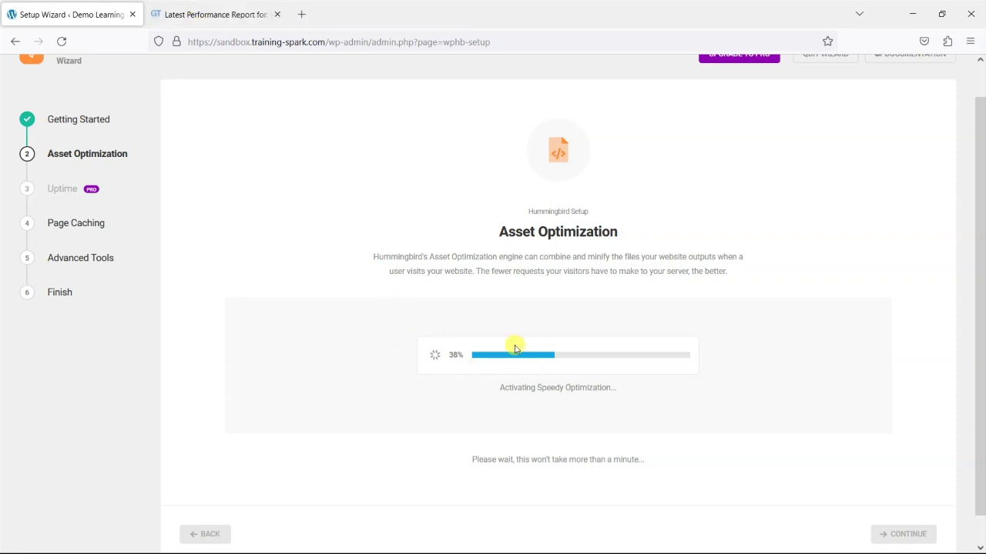
left_click(224, 12)
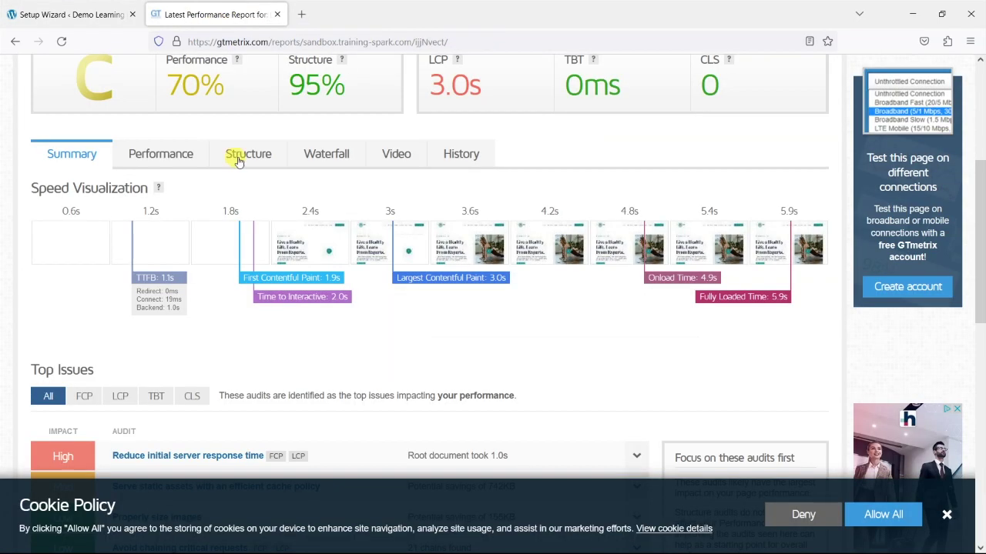
scroll(299, 304, "up", 3)
left_click(73, 14)
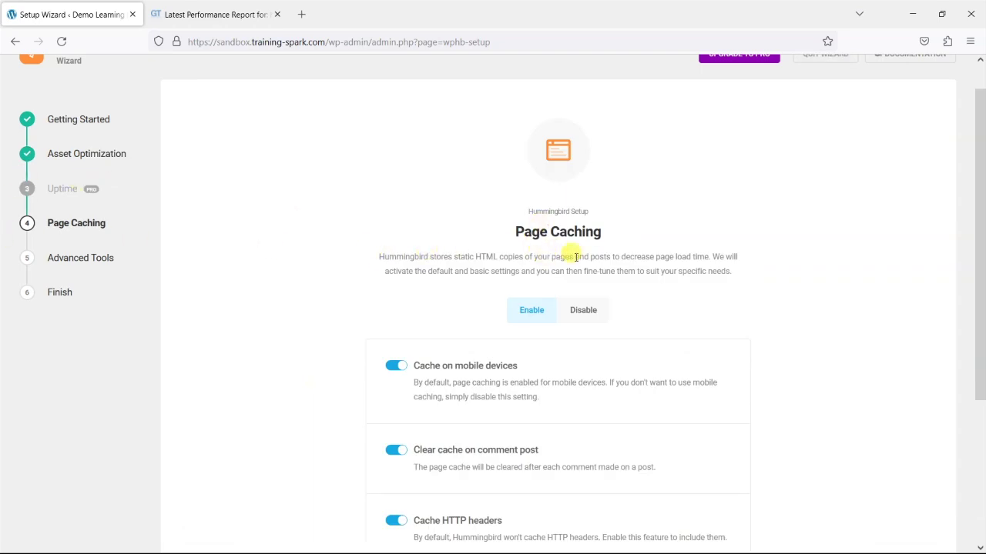
Let asset optimization finish and review the four Page Caching options, all switched on.
scroll(629, 267, "down", 3)
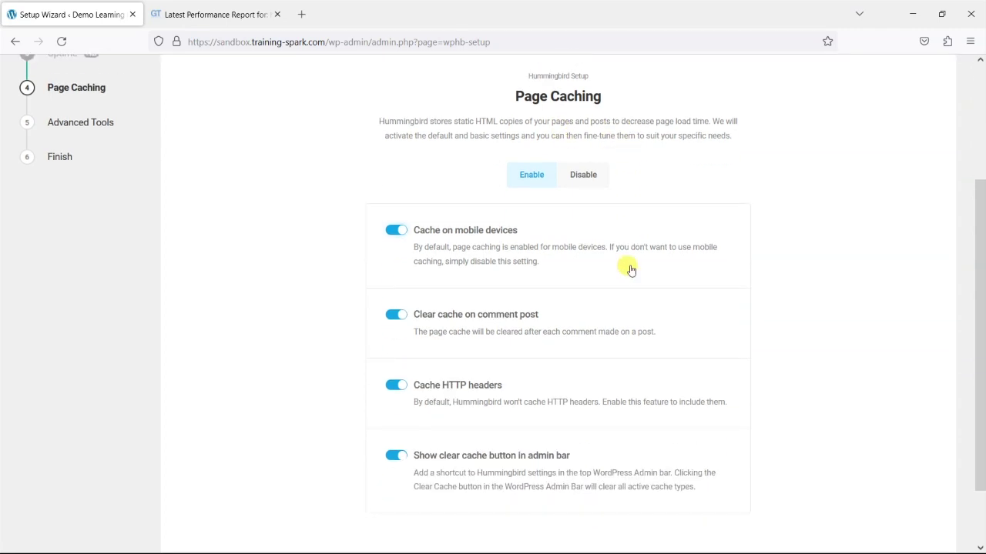
scroll(531, 200, "up", 2)
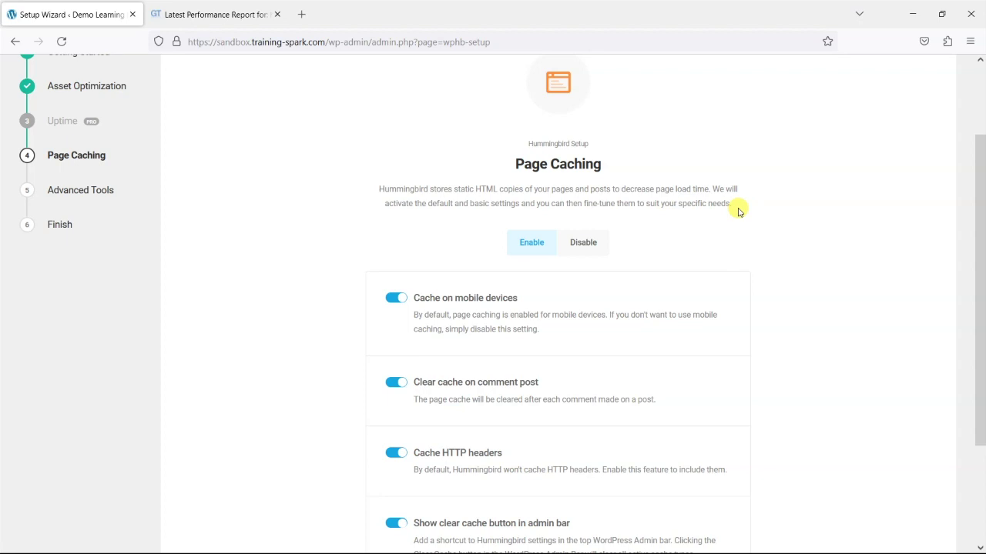
scroll(644, 299, "down", 3)
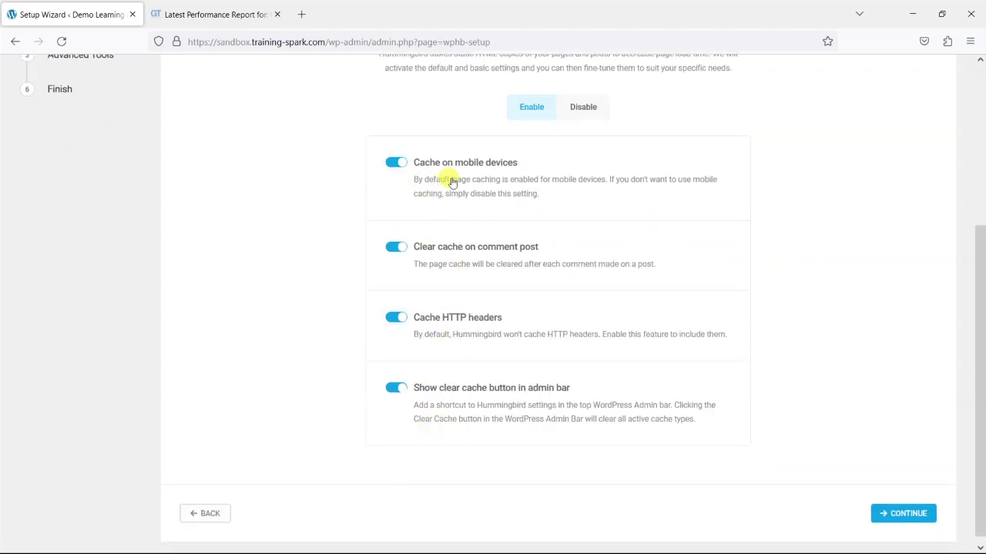
Save the Page Caching and Advanced Tools settings to complete the Hummingbird wizard.
left_click(893, 519)
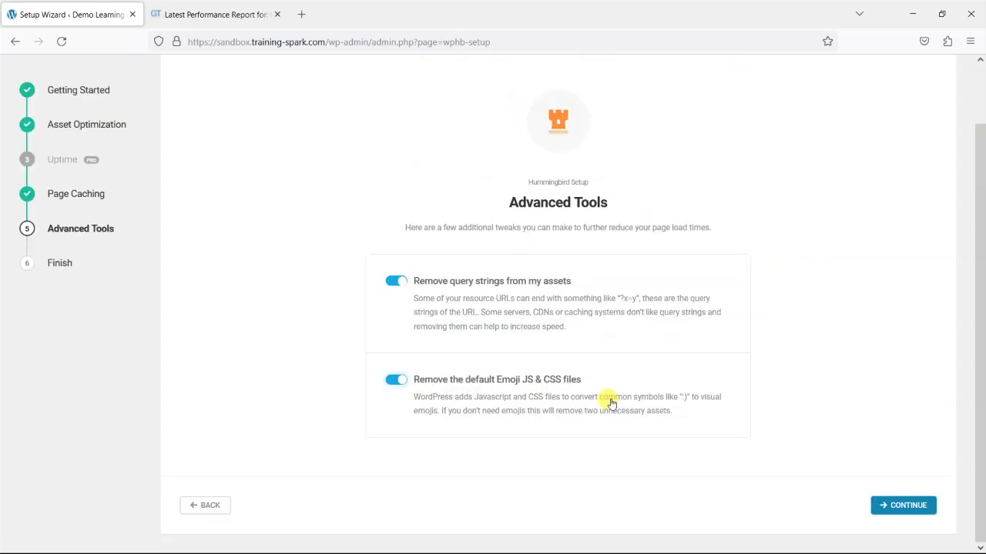
scroll(550, 307, "down", 2)
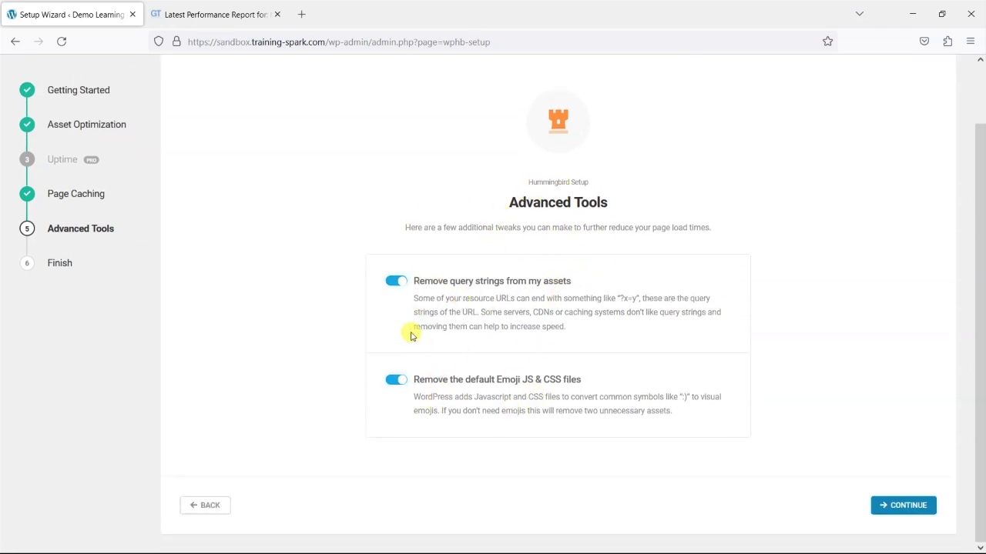
left_click(895, 508)
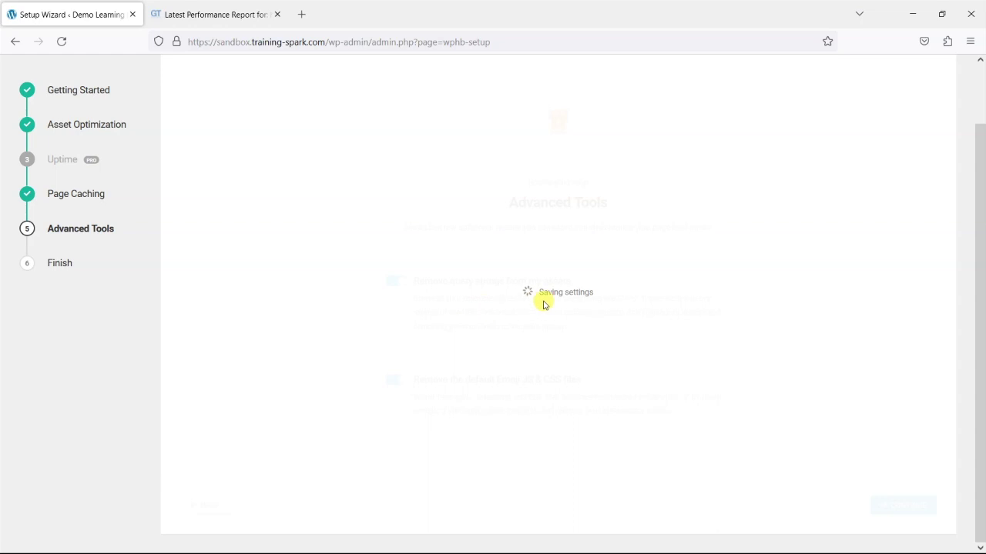
scroll(561, 294, "down", 2)
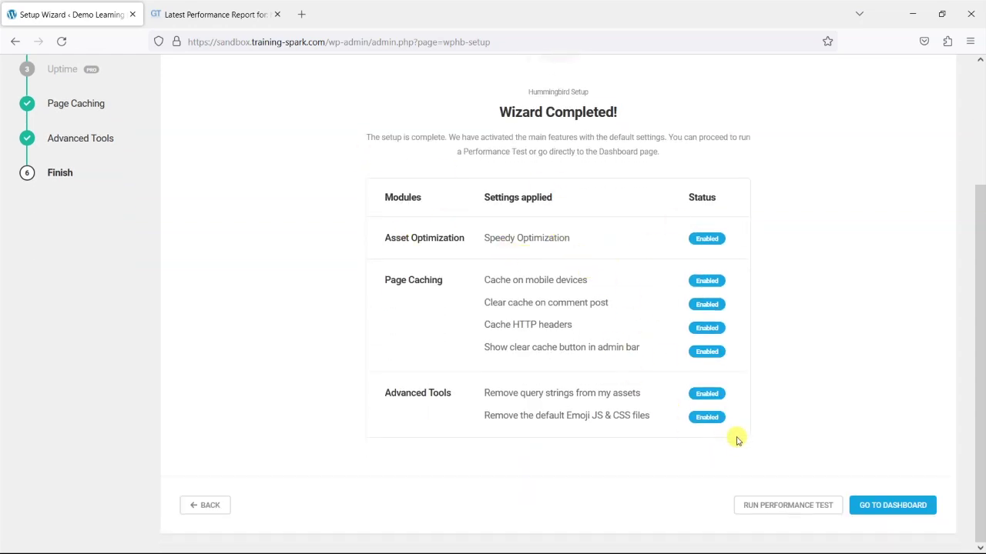
left_click(888, 510)
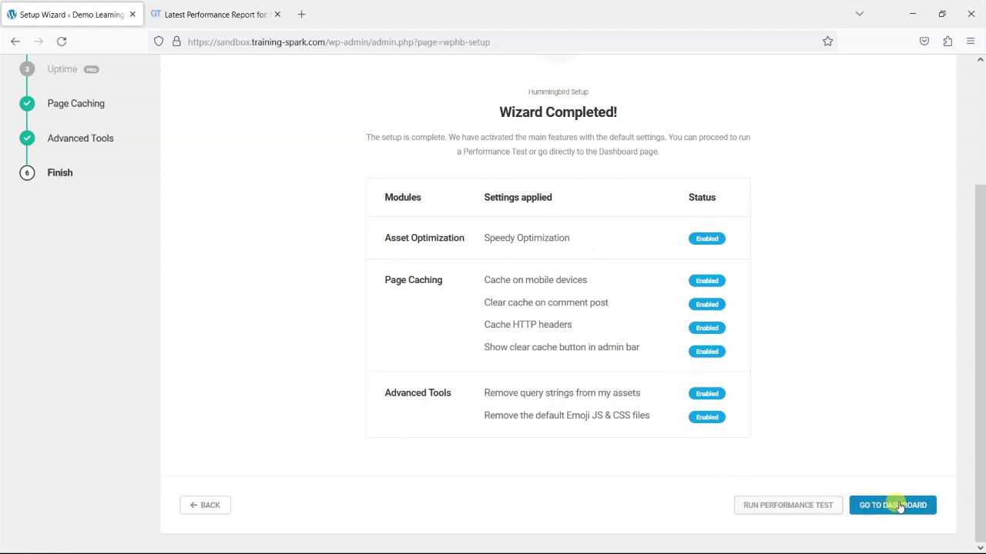
Leave the finished wizard for the Hummingbird dashboard, then return to the GTmetrix report.
left_click(202, 9)
left_click(56, 6)
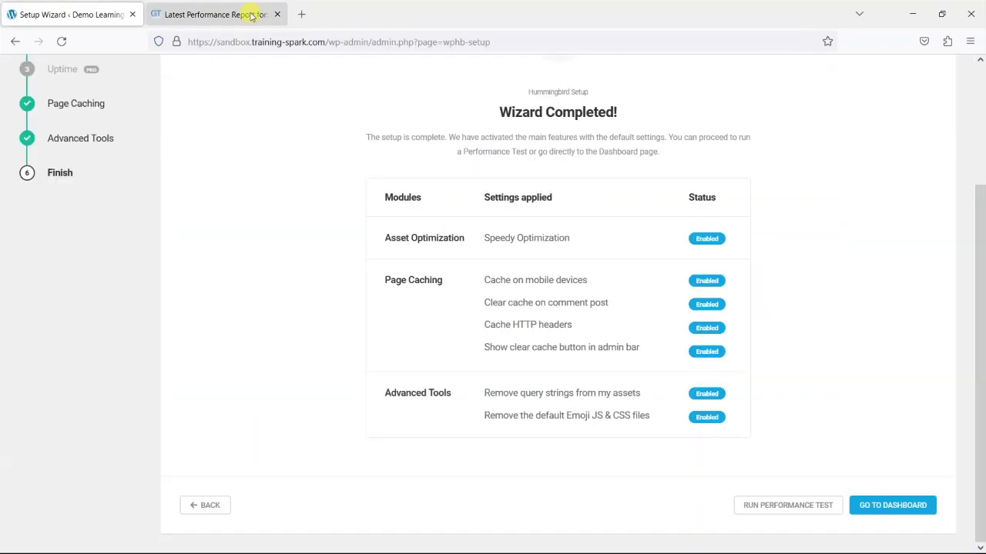
left_click(881, 503)
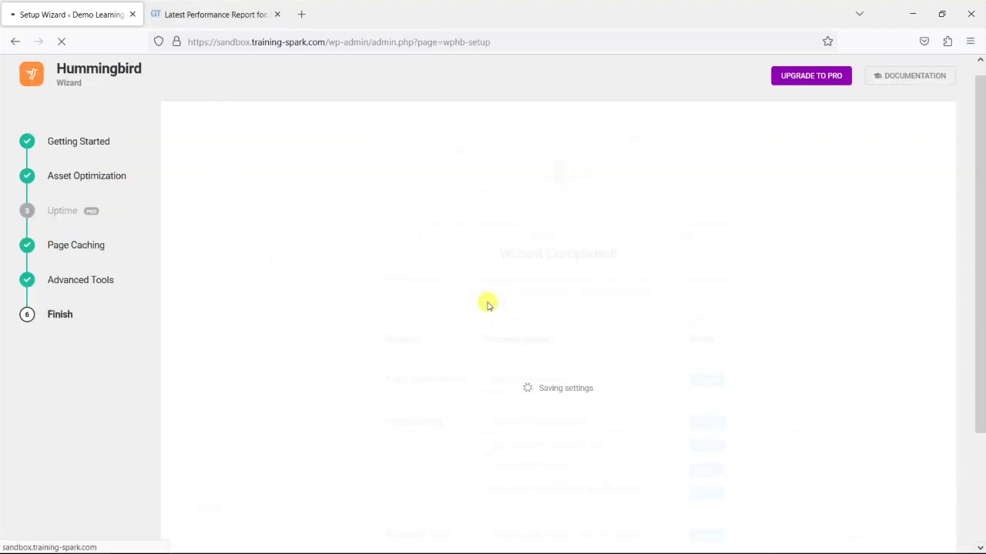
left_click(196, 11)
Visit the live homepage from the WordPress dashboard to confirm it looks right, then return to the GTmetrix report.
left_click(87, 14)
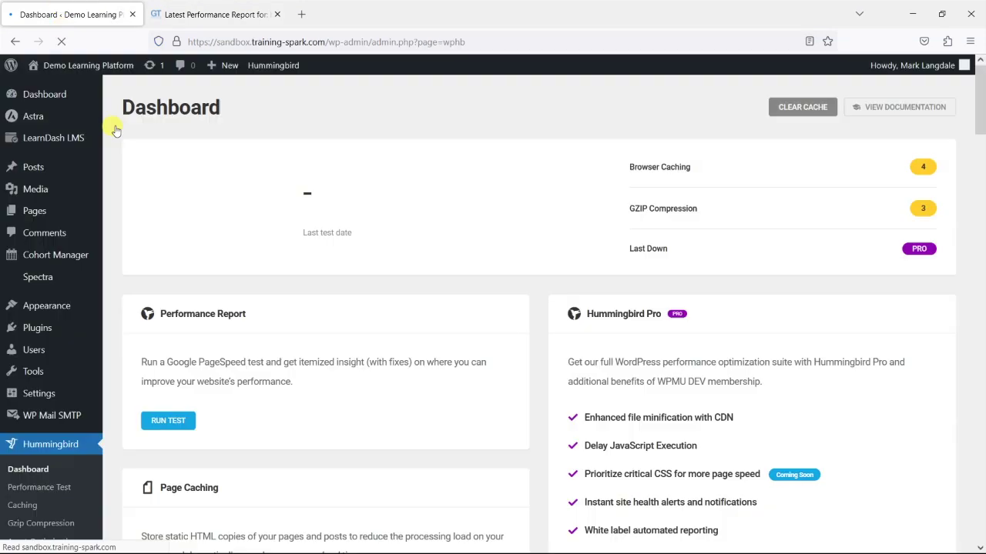
left_click(52, 88)
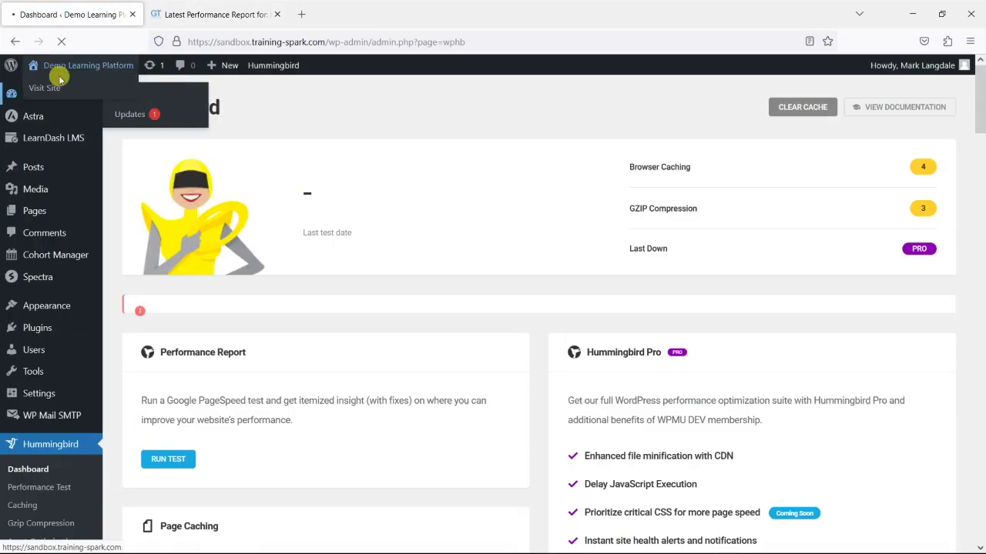
left_click(62, 87)
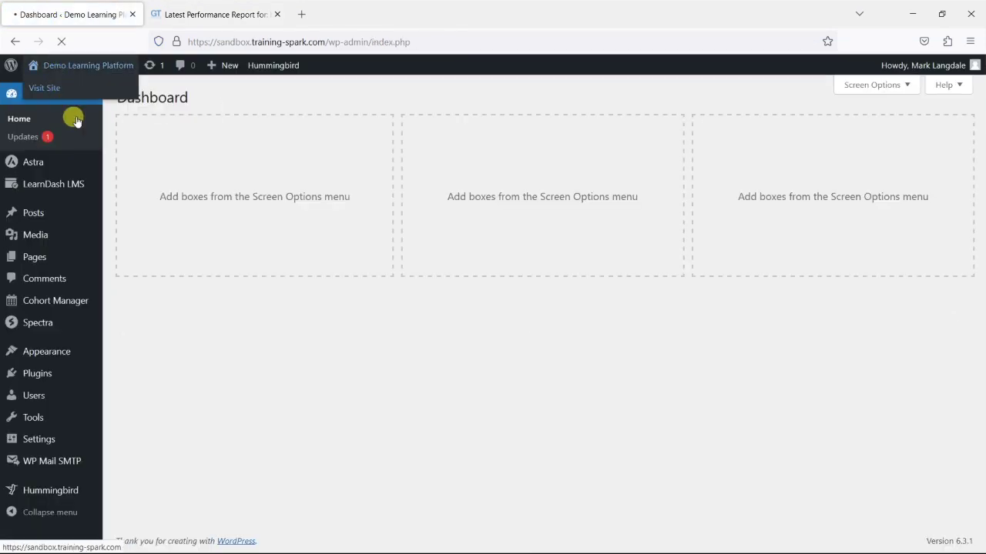
scroll(454, 308, "down", 20)
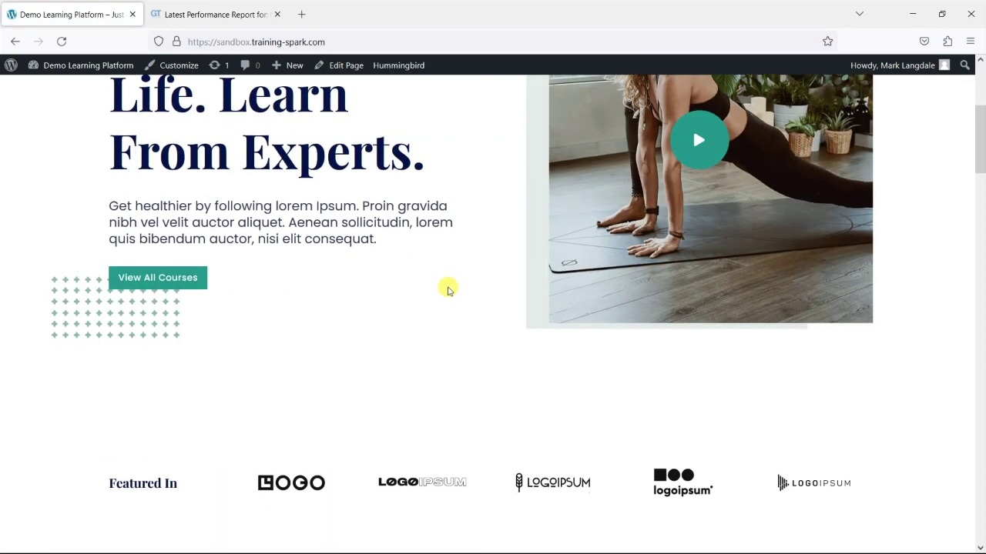
scroll(496, 340, "up", 20)
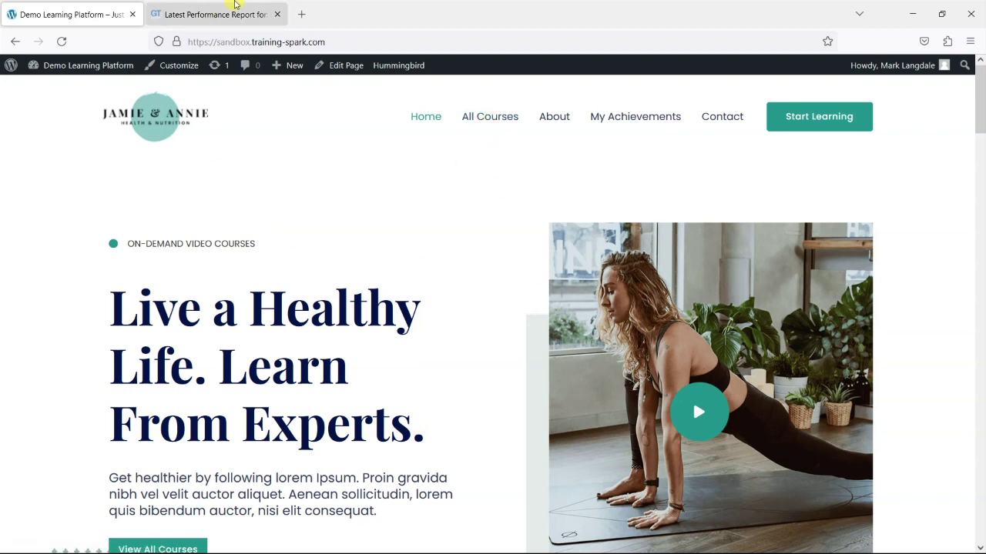
left_click(223, 16)
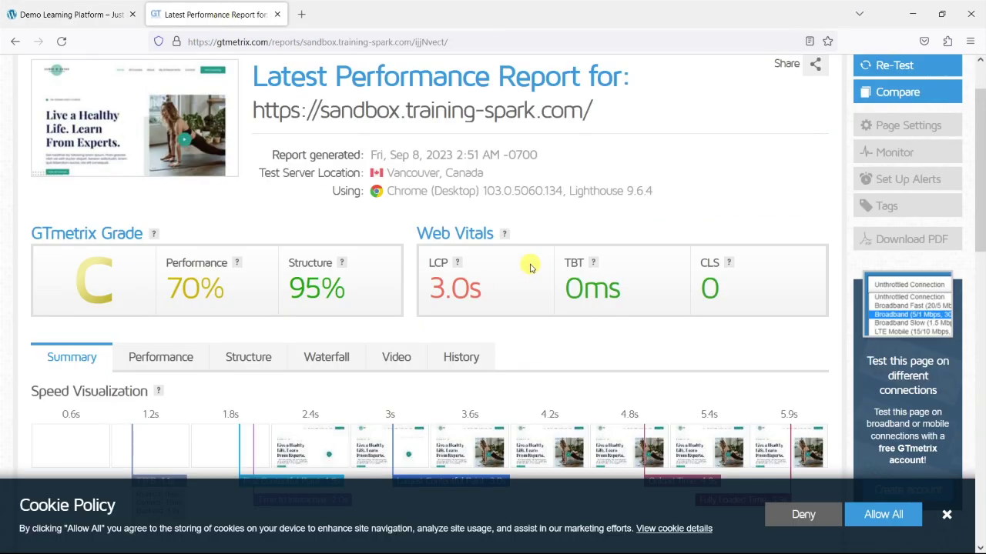
Re-test the site in GTmetrix and review the new grade B: 76% performance, 97% structure, 2.7s LCP.
scroll(530, 264, "up", 2)
left_click(890, 137)
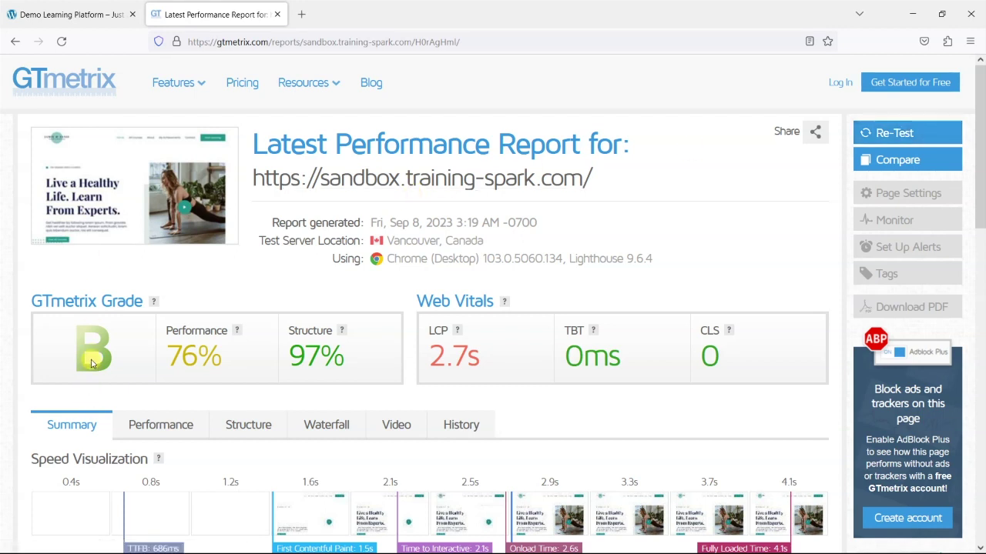
scroll(342, 329, "down", 3)
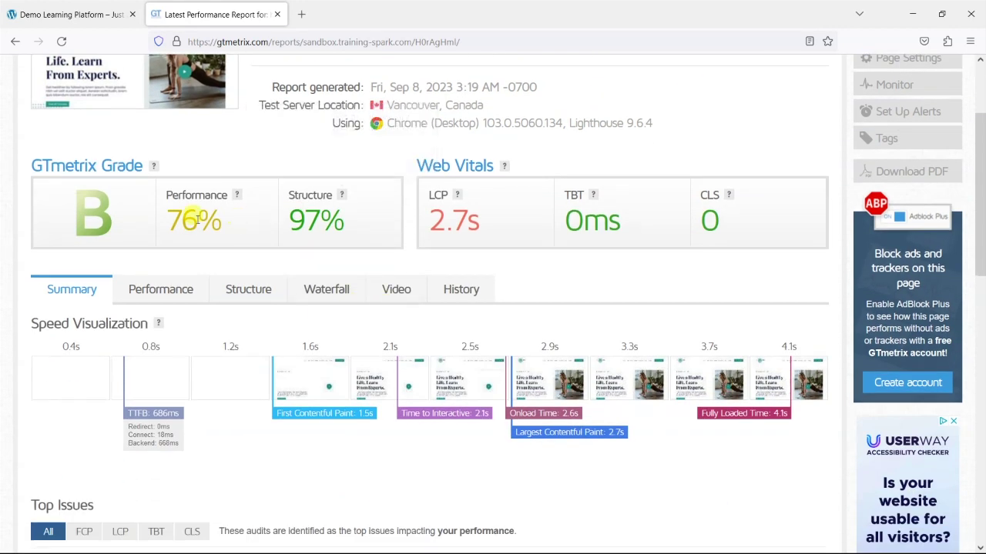
scroll(308, 231, "down", 3)
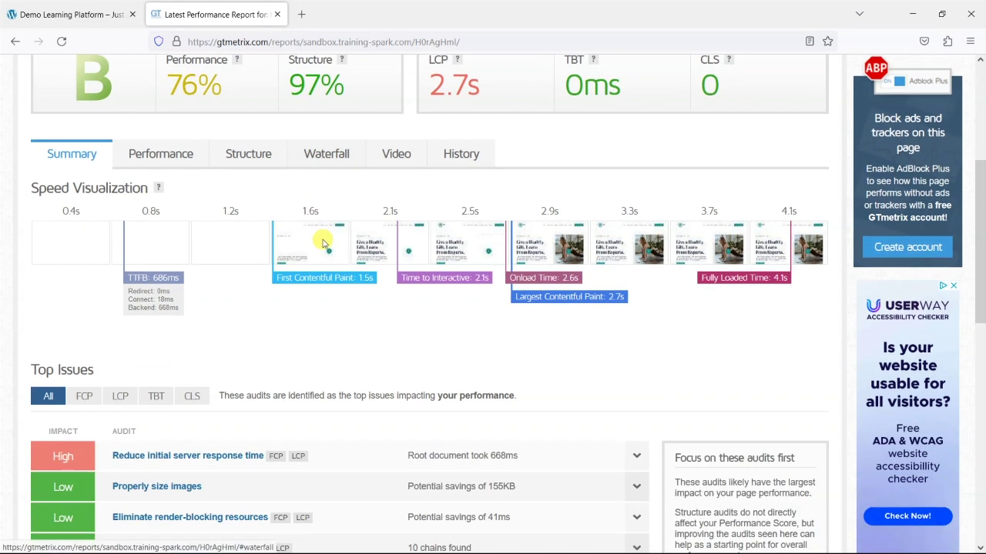
scroll(347, 297, "down", 3)
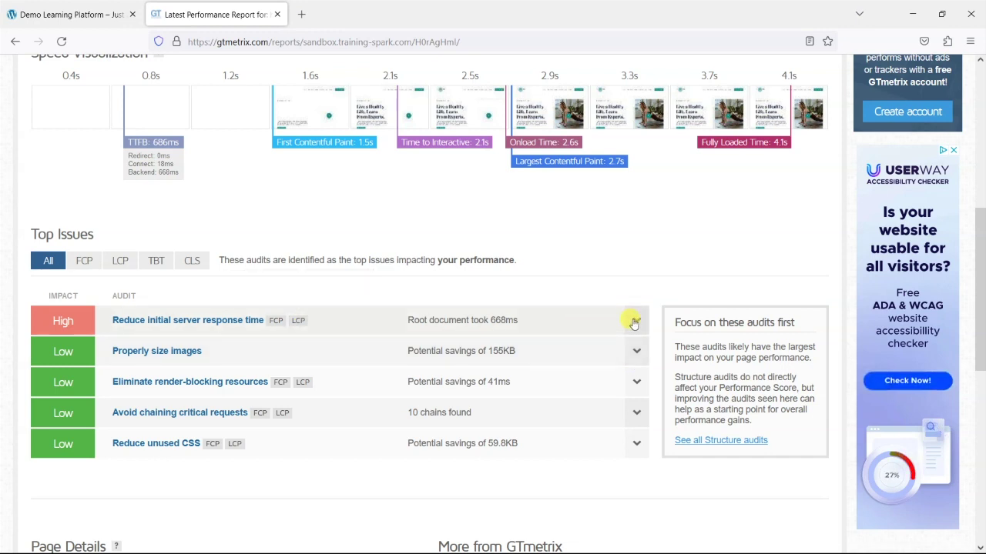
scroll(633, 322, "up", 5)
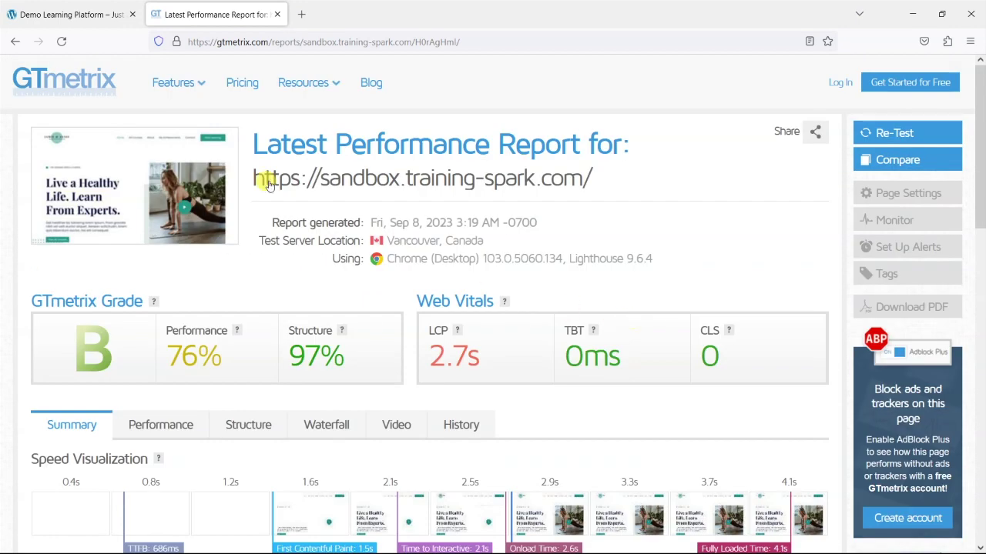